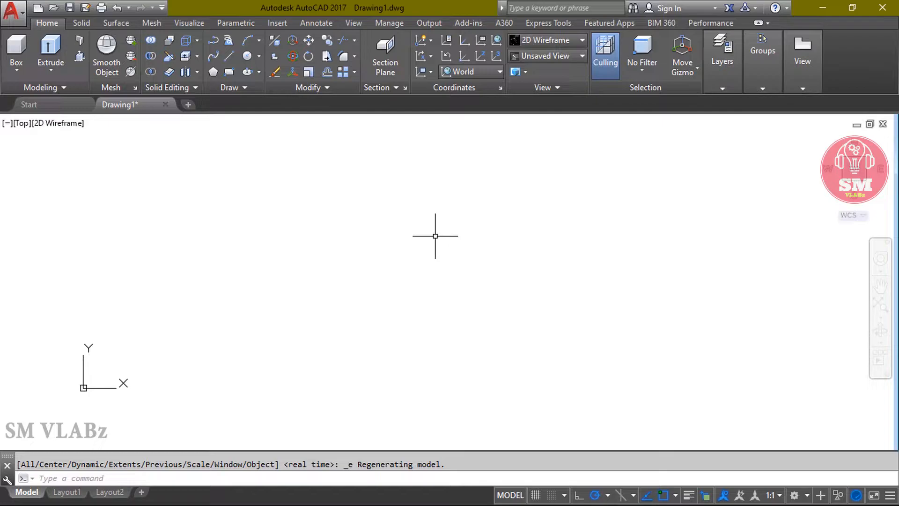
Draw a horizontal line 52 units long as the upper edge of the profile
key("Escape")
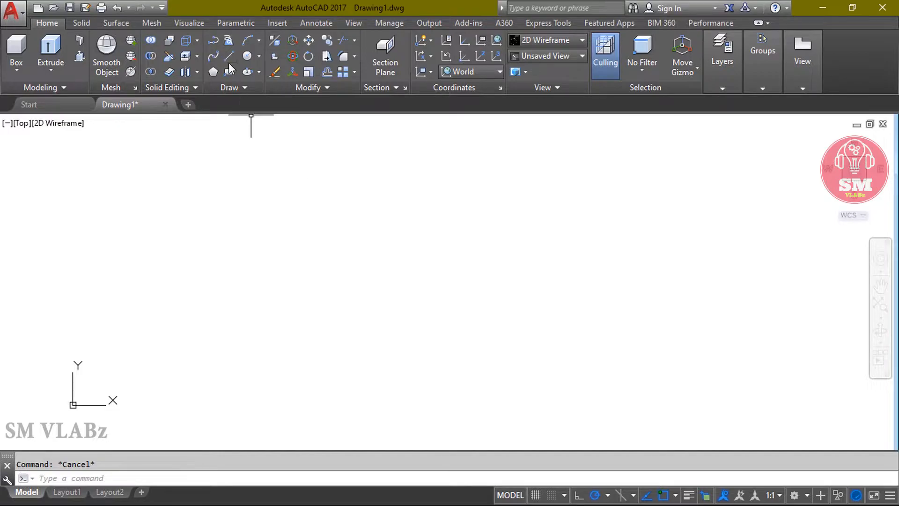
left_click(229, 56)
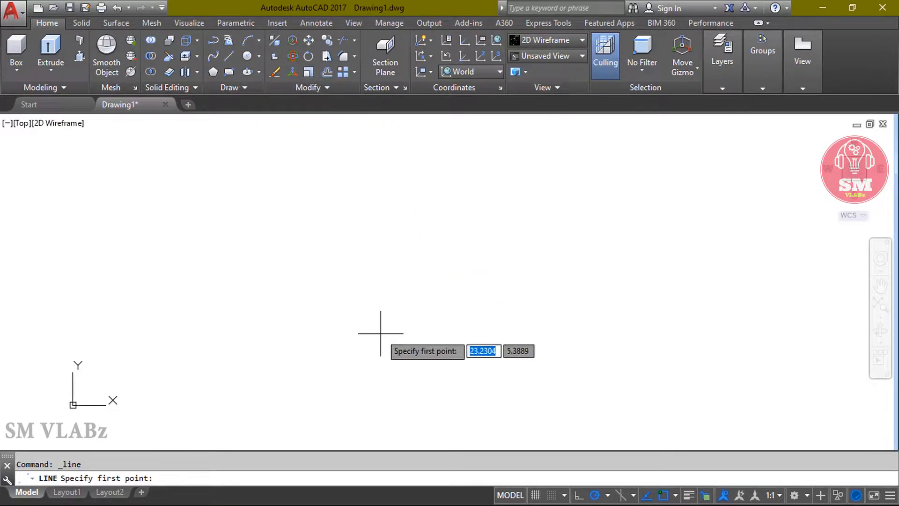
left_click(346, 259)
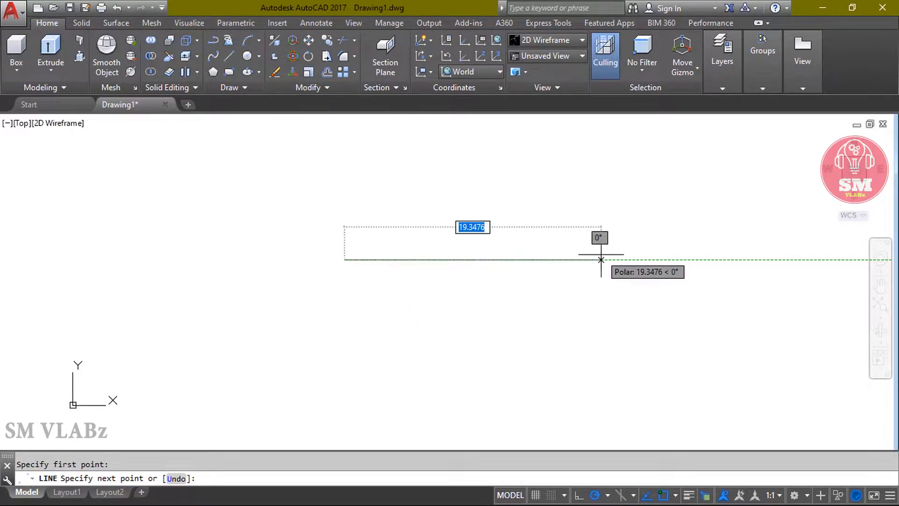
type("52")
key("Return")
key("Escape")
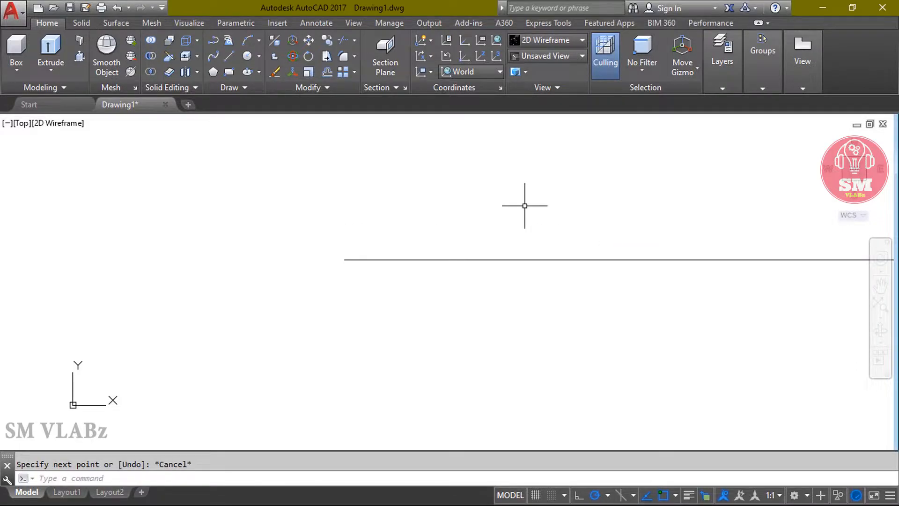
Draw lines from the upper edge's right end, 40 units down and 52 units to the left
middle_click(635, 245)
middle_click(635, 245)
middle_click_drag(631, 174, 565, 245)
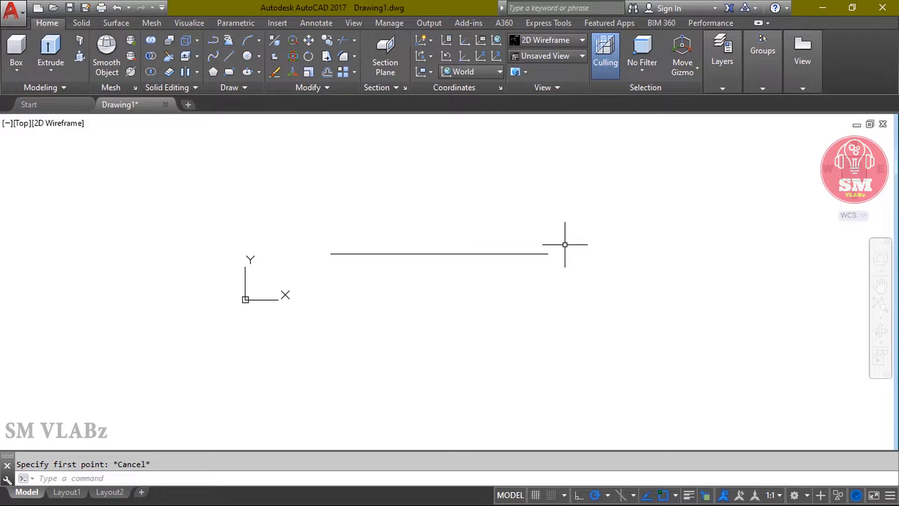
type("l")
key("Return")
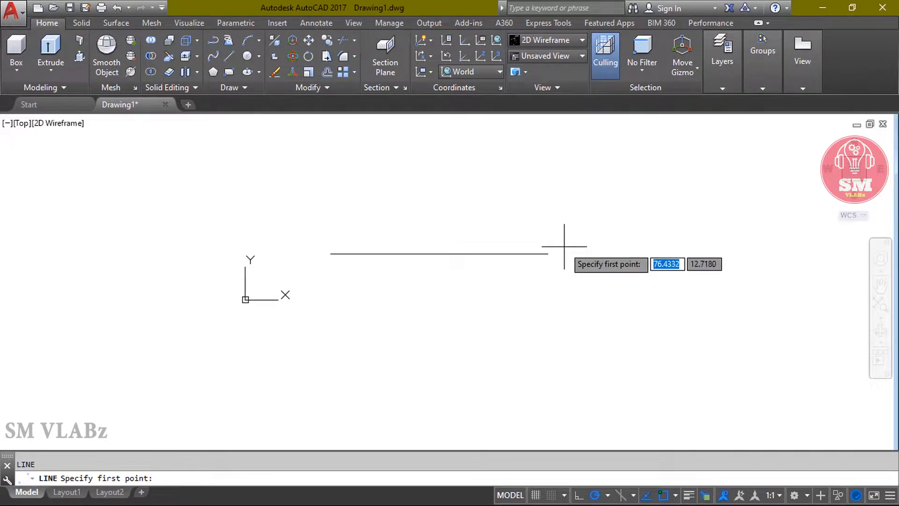
left_click(548, 253)
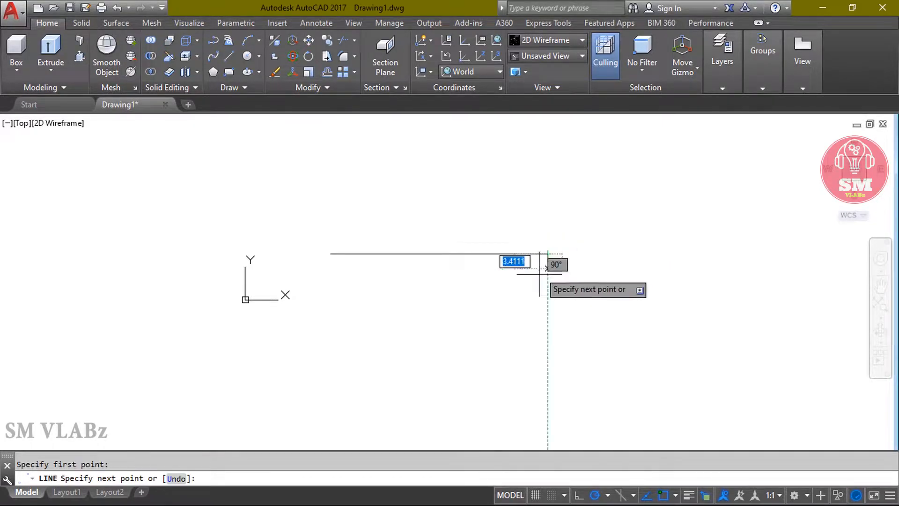
type("40")
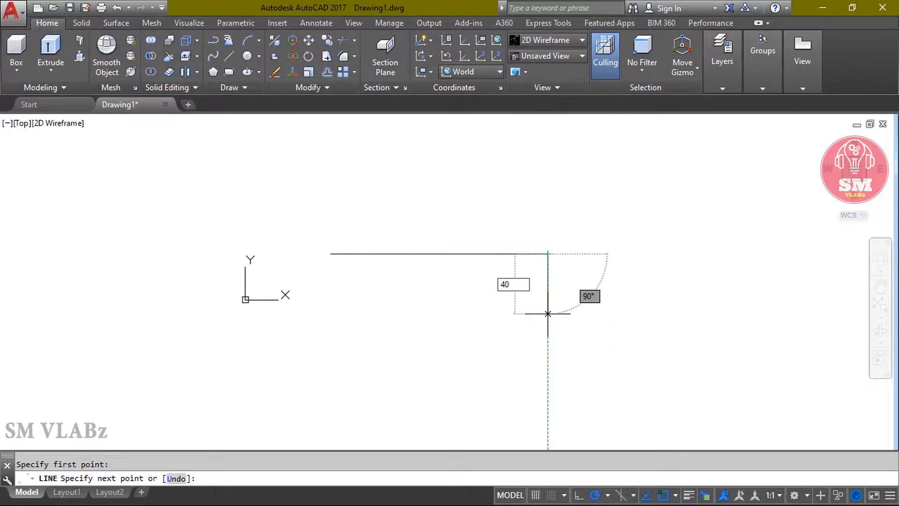
key("Return")
scroll(550, 182, "down", 2)
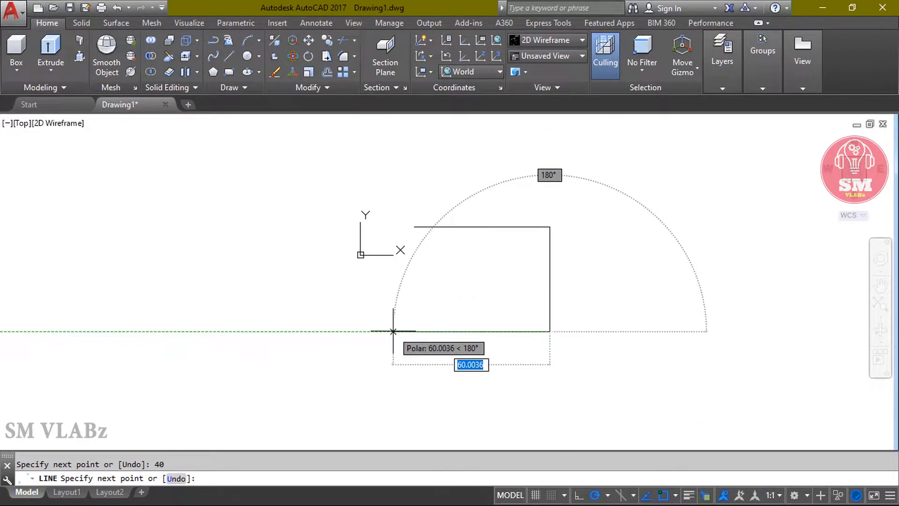
type("52")
key("Return")
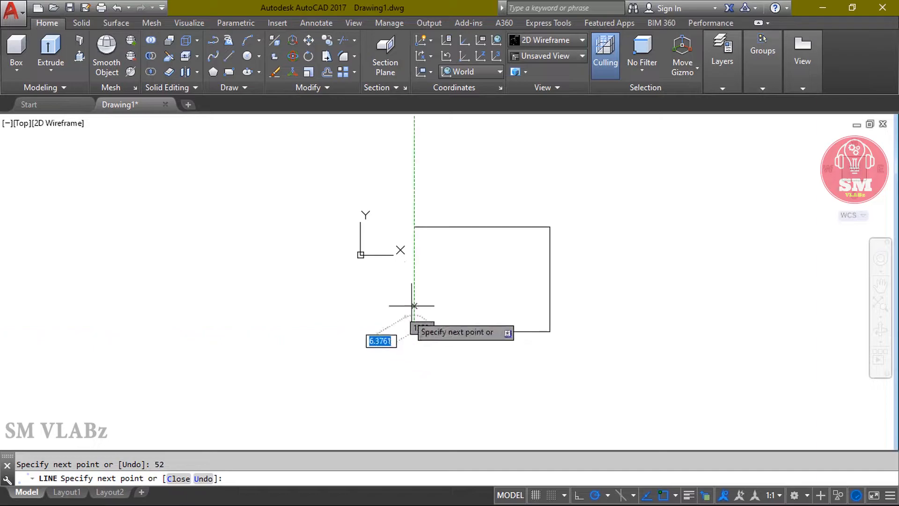
Continue the outline 11 up, 41 right, 18 up, 41 left and 11 up to close the U-shaped profile
type("11")
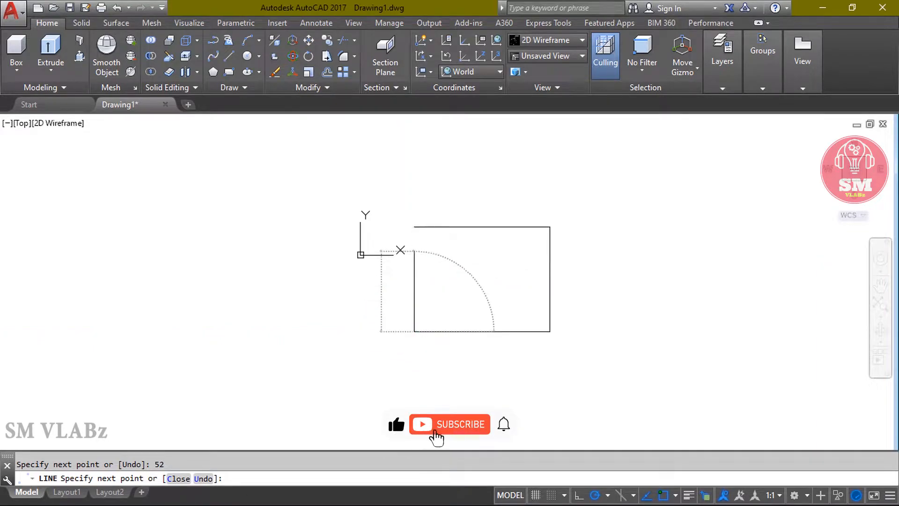
key("Return")
type("41")
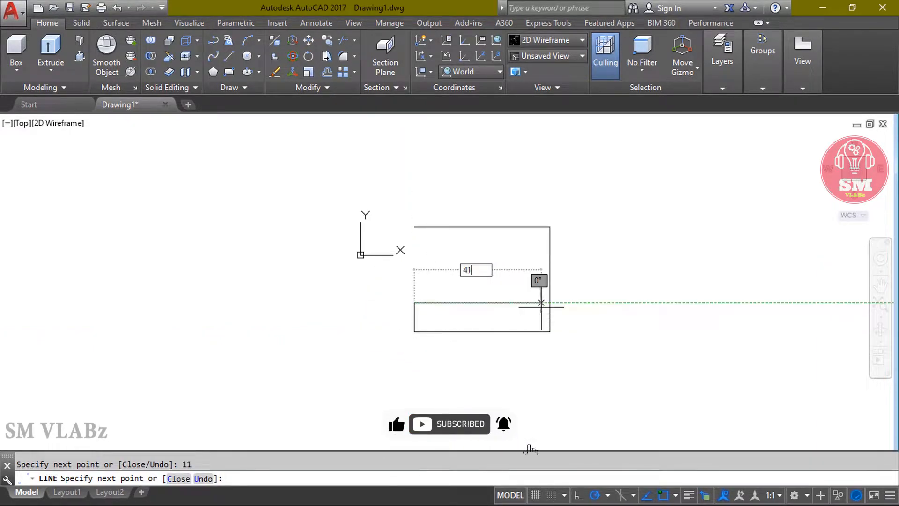
key("Return")
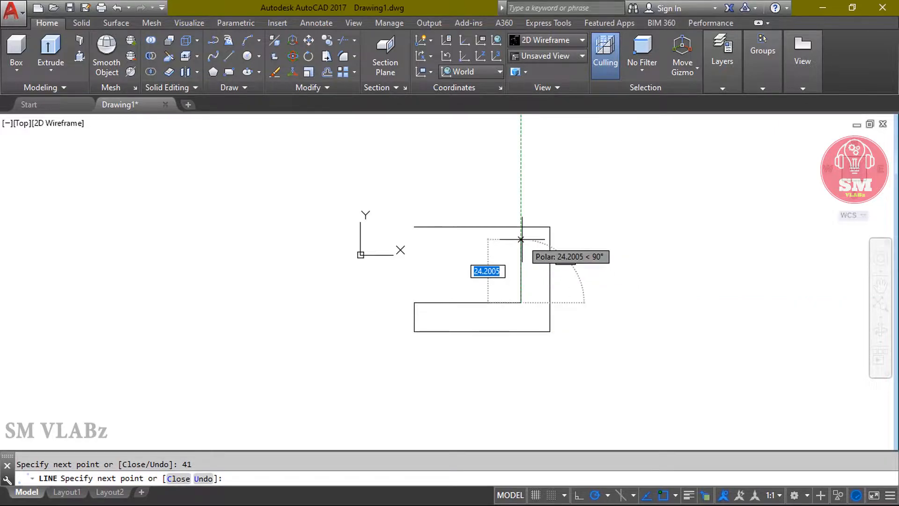
type("18")
key("Return")
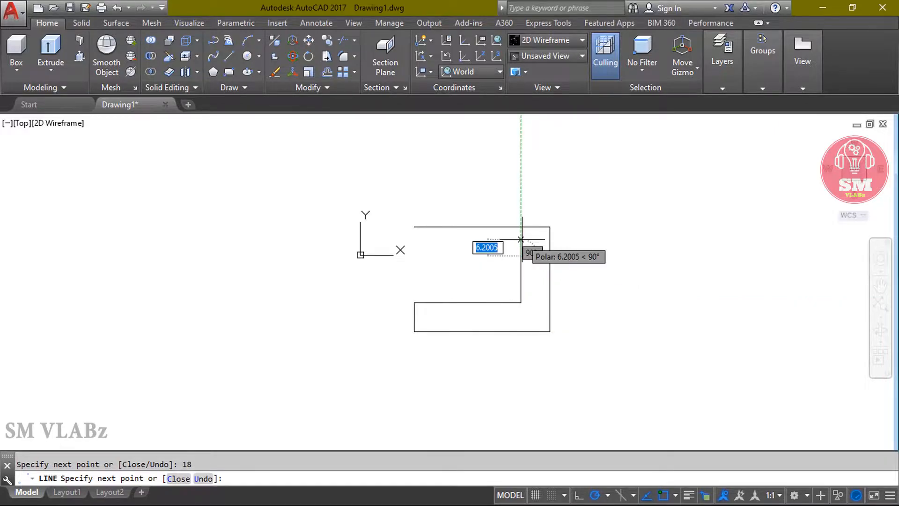
type("41")
key("Return")
type("11")
key("Return")
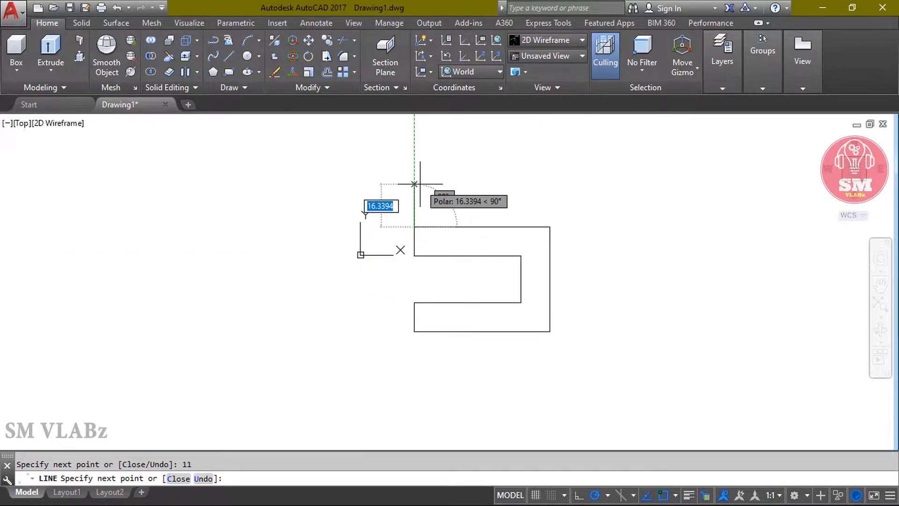
key("Escape")
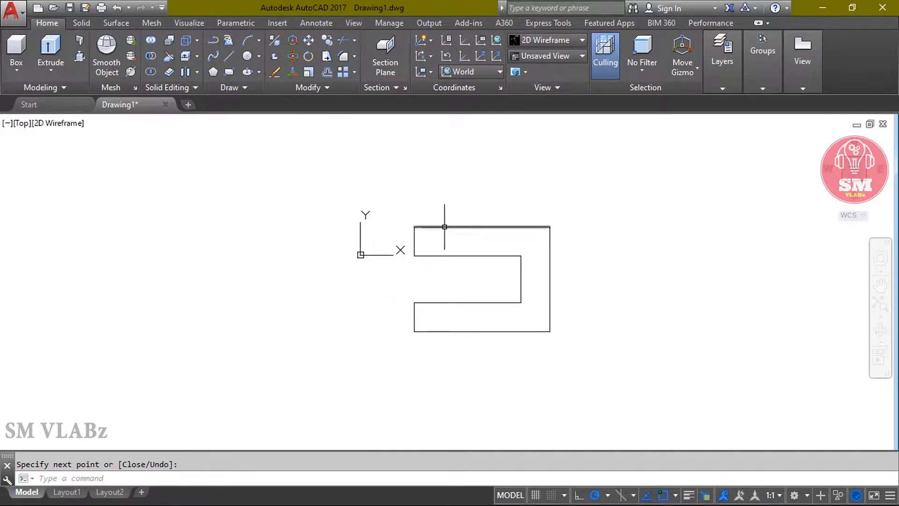
Convert all lines of the U-shaped outline into a region
scroll(543, 271, "up", 3)
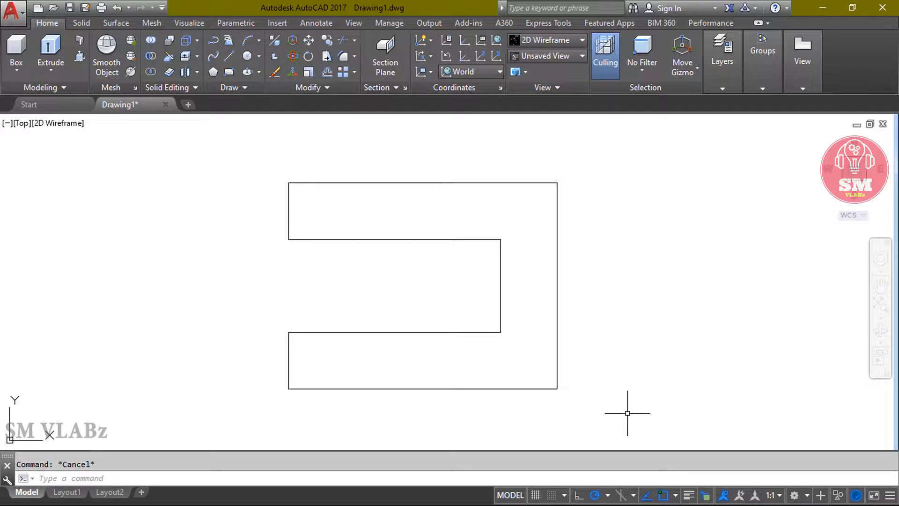
type("reg")
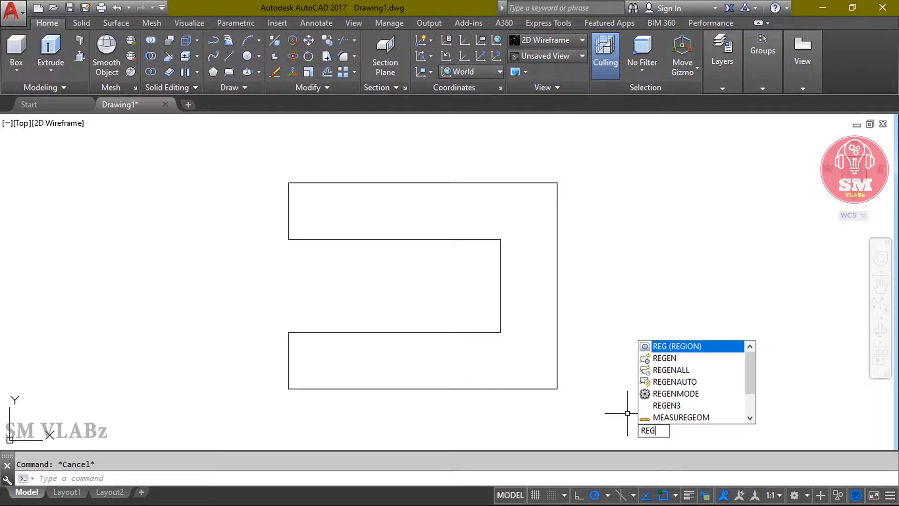
key("Return")
left_click(627, 413)
left_click(270, 190)
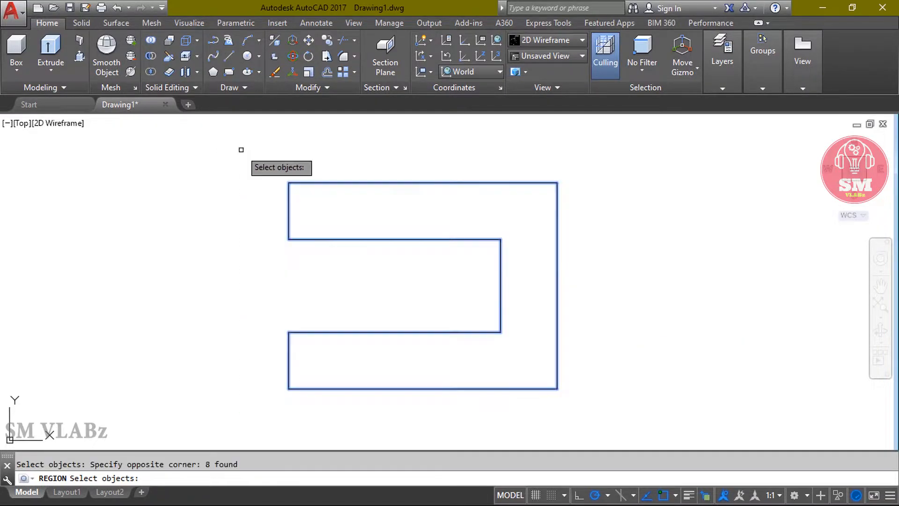
key("Return")
Extrude the U-shaped region into a 3D solid
middle_click(612, 257)
middle_click(612, 258)
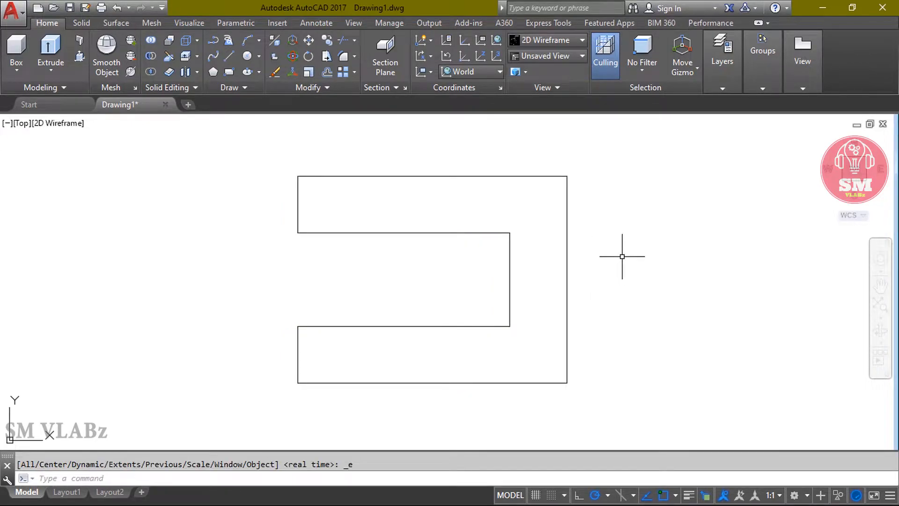
key("Escape")
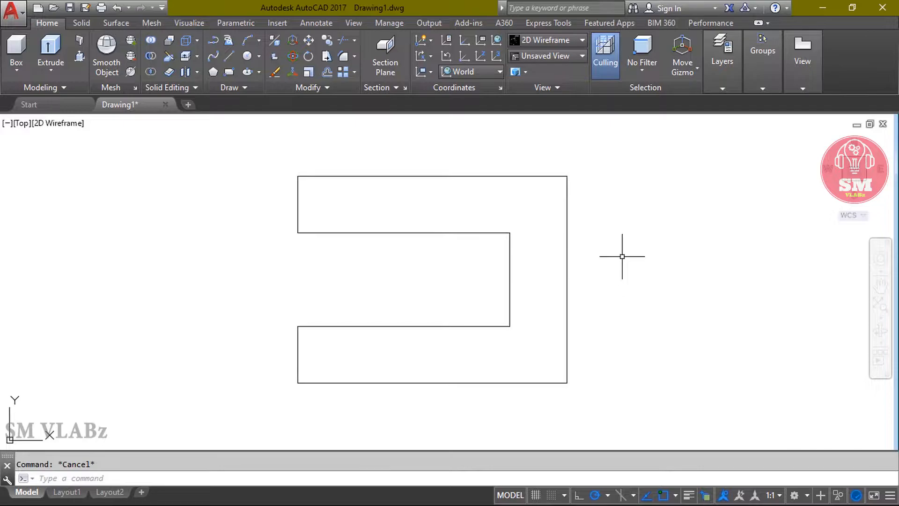
middle_click_drag(622, 256, 609, 243)
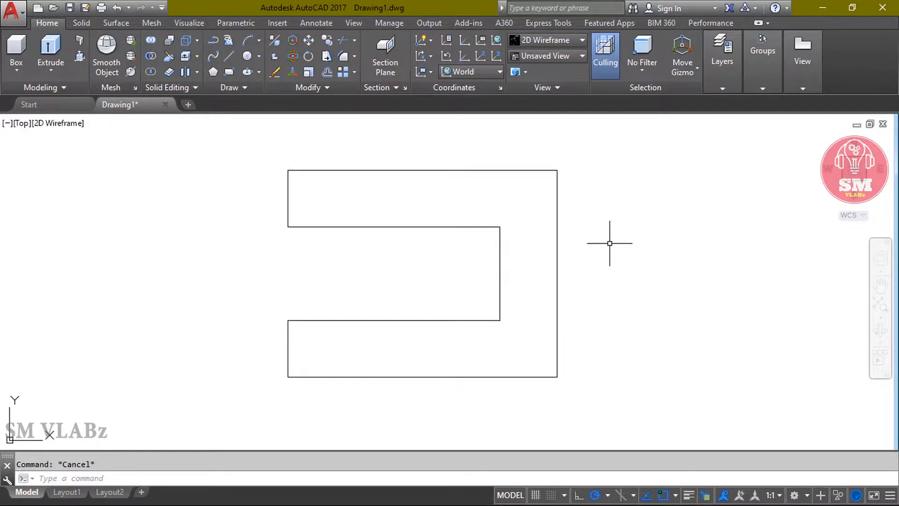
type("ext")
key("Return")
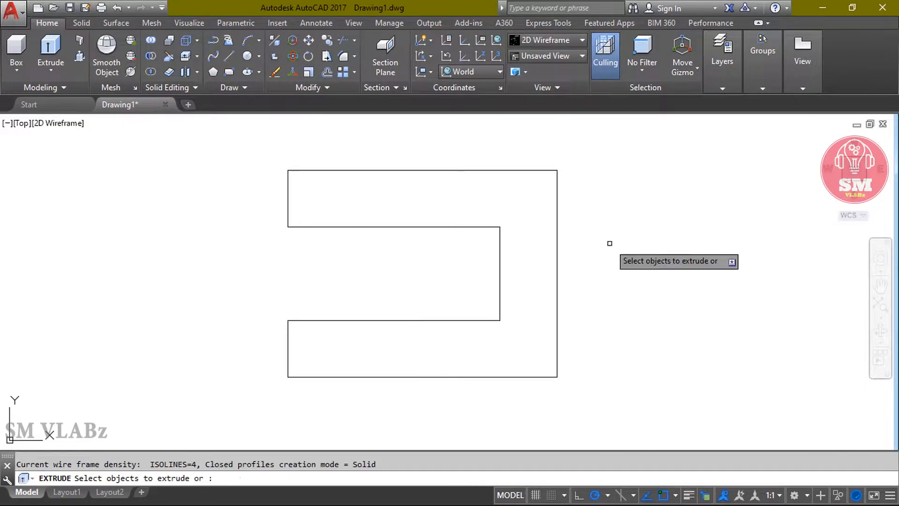
left_click(595, 298)
left_click(434, 222)
key("Return")
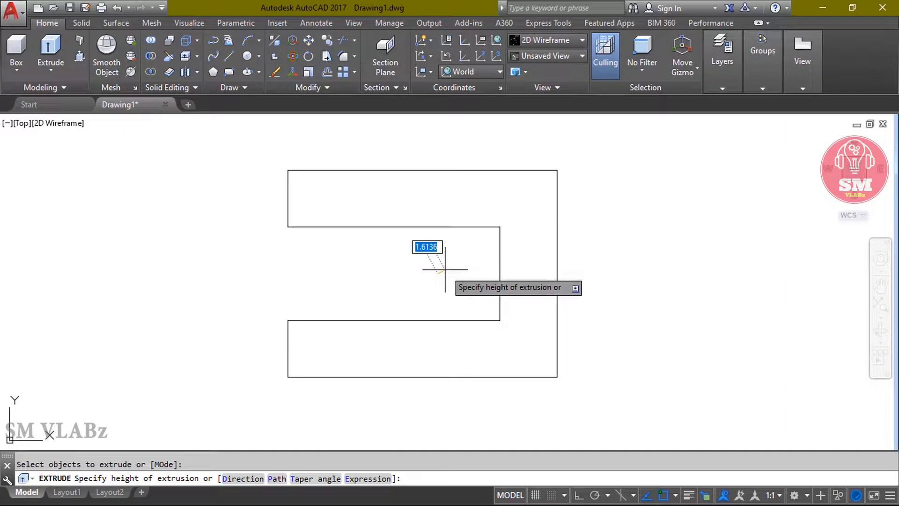
key("Return")
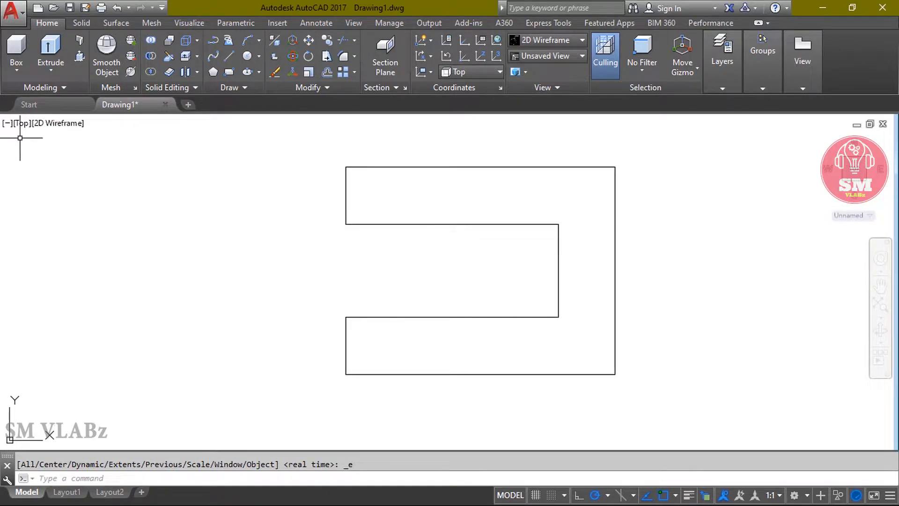
Switch the model to the SW Isometric view with the Conceptual visual style
left_click(21, 124)
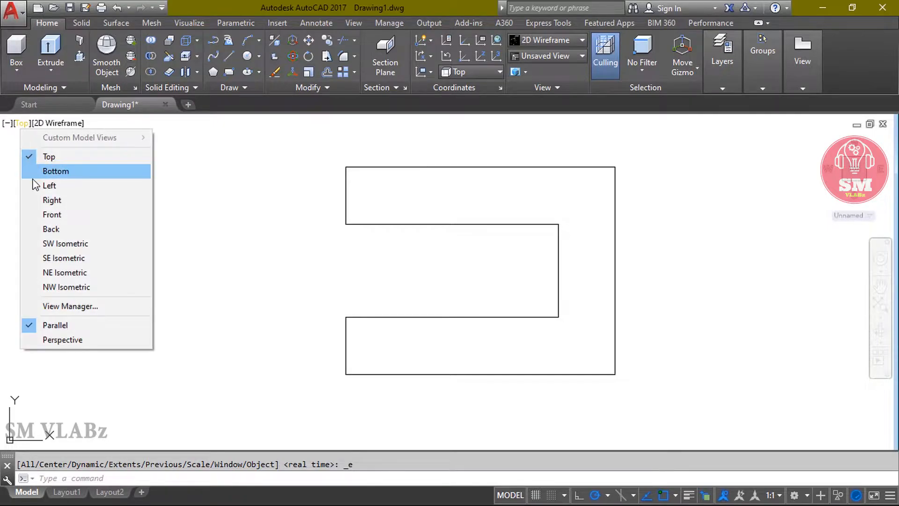
left_click(53, 241)
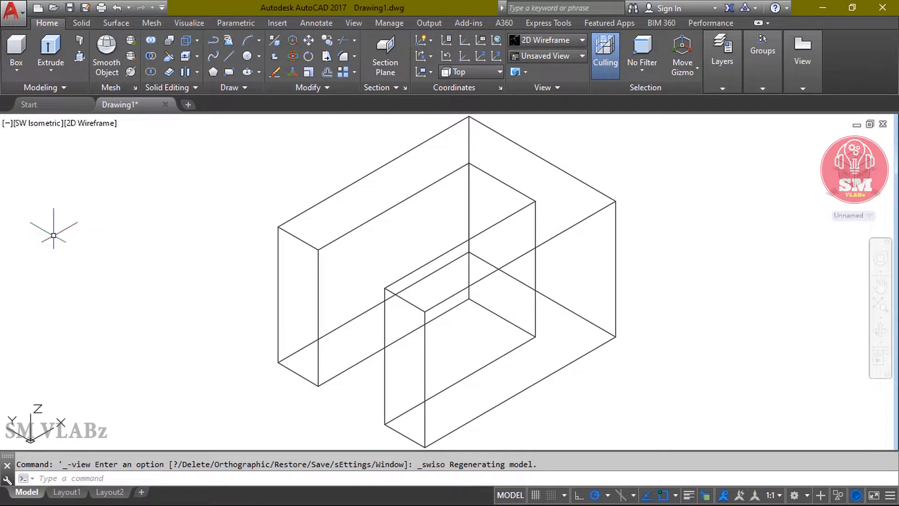
left_click(93, 125)
left_click(123, 171)
middle_click(322, 297)
middle_click(321, 296)
Fillet the upper end edge of the front arm with a radius of 16
type("fi")
key("Return")
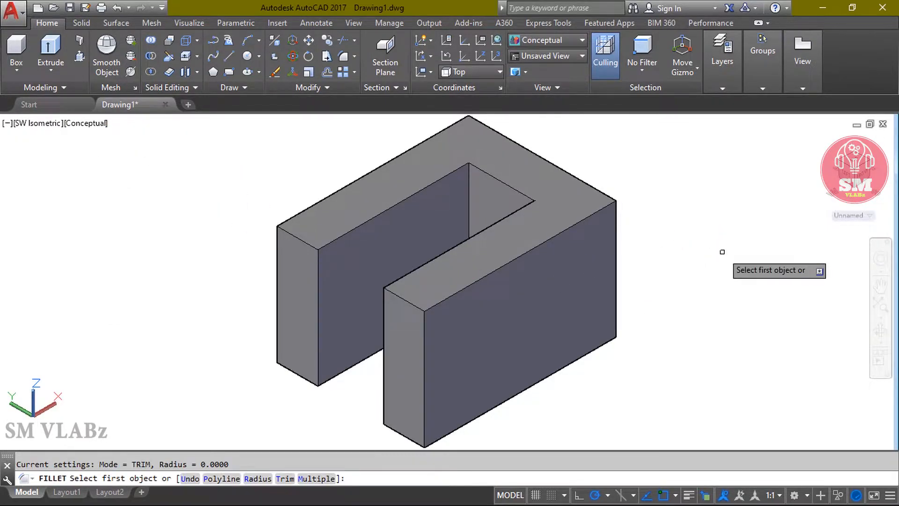
type("r")
key("Return")
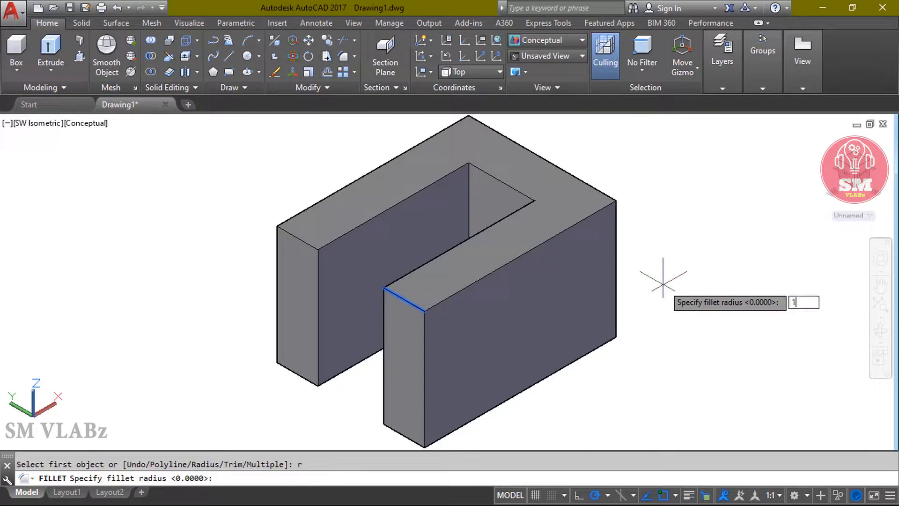
key("Return")
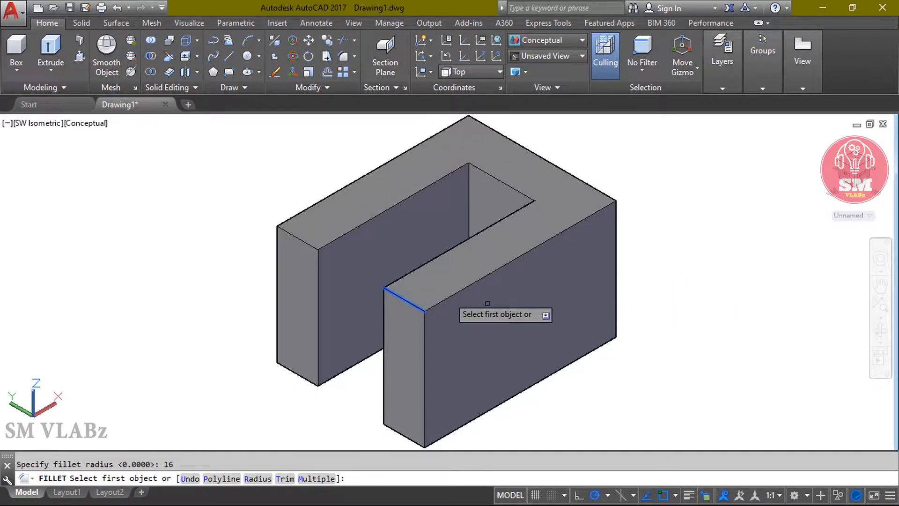
left_click(397, 294)
key("Return")
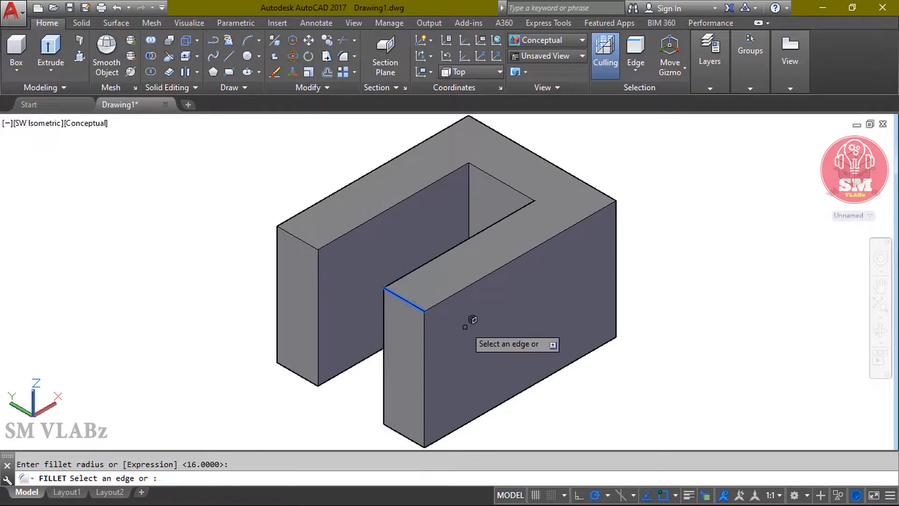
key("Return")
Fillet the lower end edge of the front arm with the same radius of 16
middle_click_drag(609, 346, 589, 294)
key("Return")
left_click(384, 384)
key("Return")
key("Return")
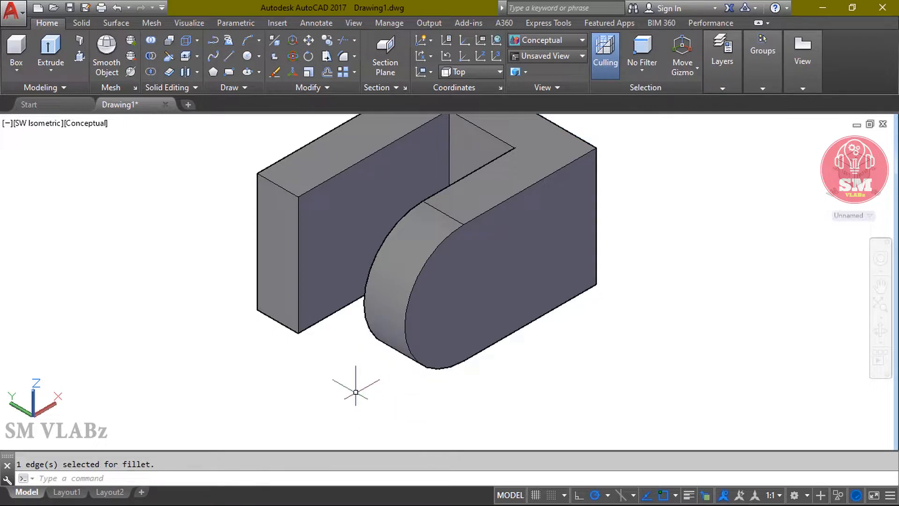
Fillet the lower and upper end edges of the rear arm with a radius of 16
key("Return")
left_click(274, 320)
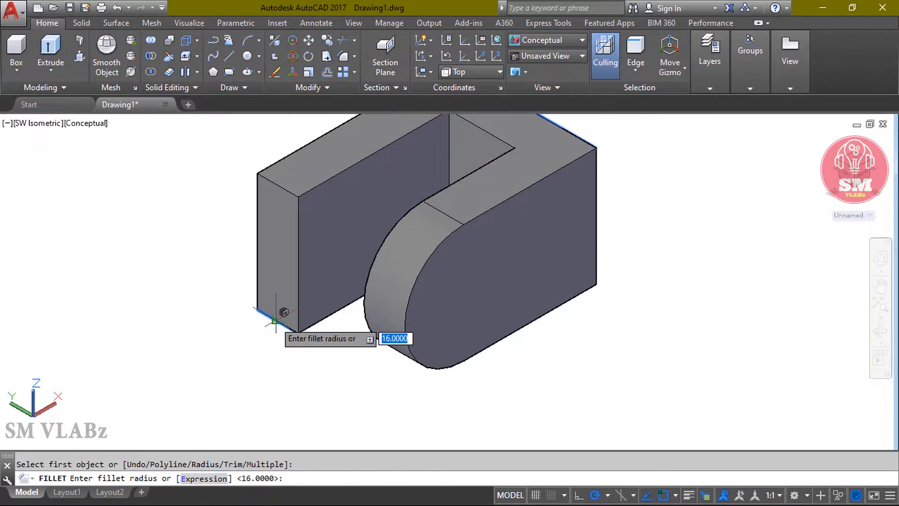
key("Return")
key("Return")
key("Return")
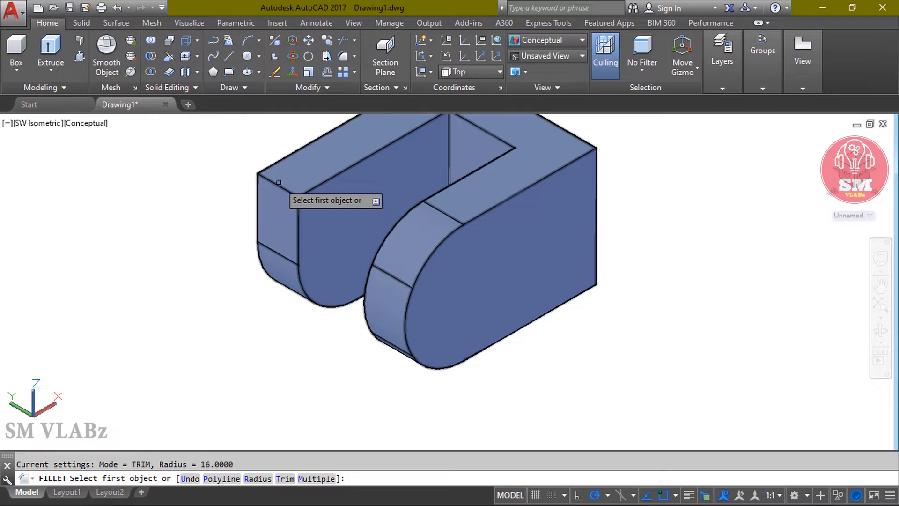
left_click(274, 185)
key("Return")
key("Return")
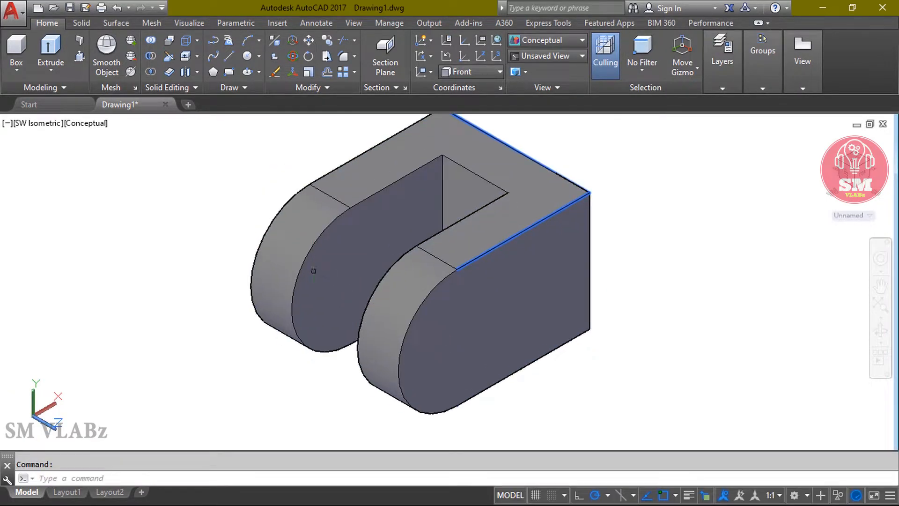
Switch the model to the Front view with the 2D Wireframe visual style
left_click(37, 123)
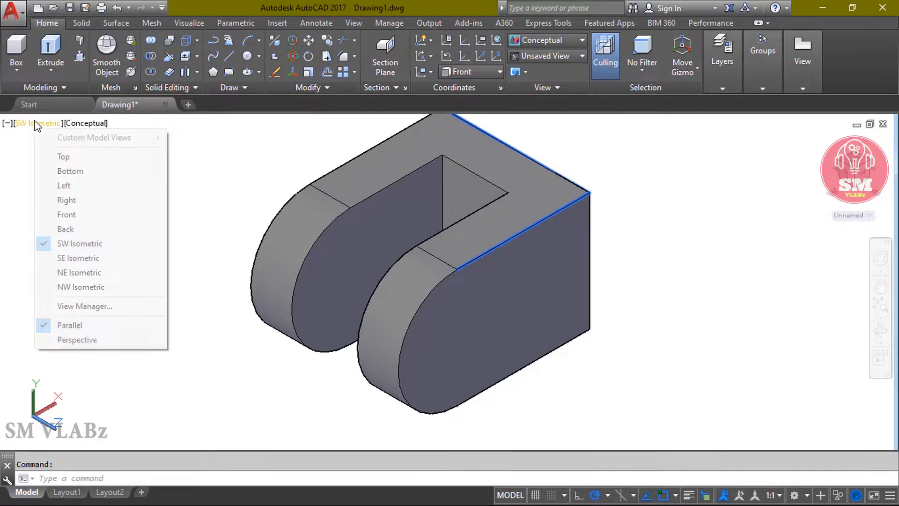
left_click(65, 214)
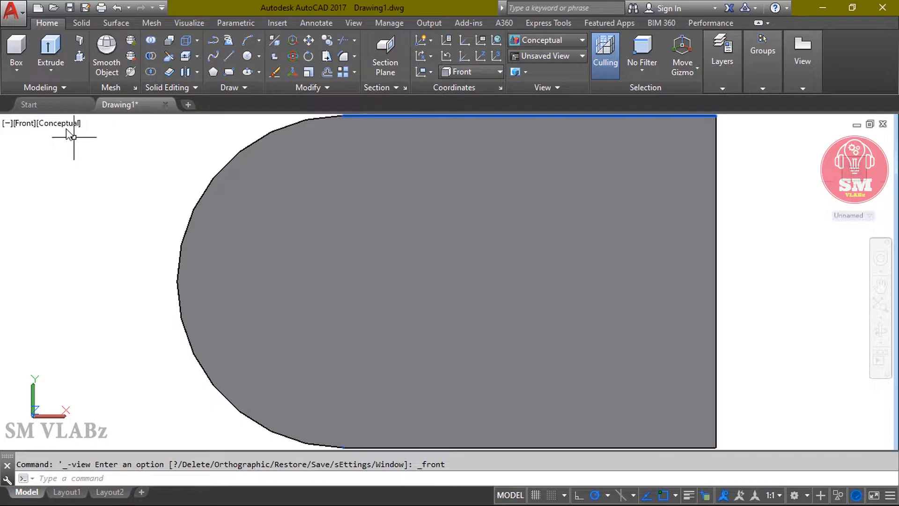
left_click(64, 124)
left_click(93, 155)
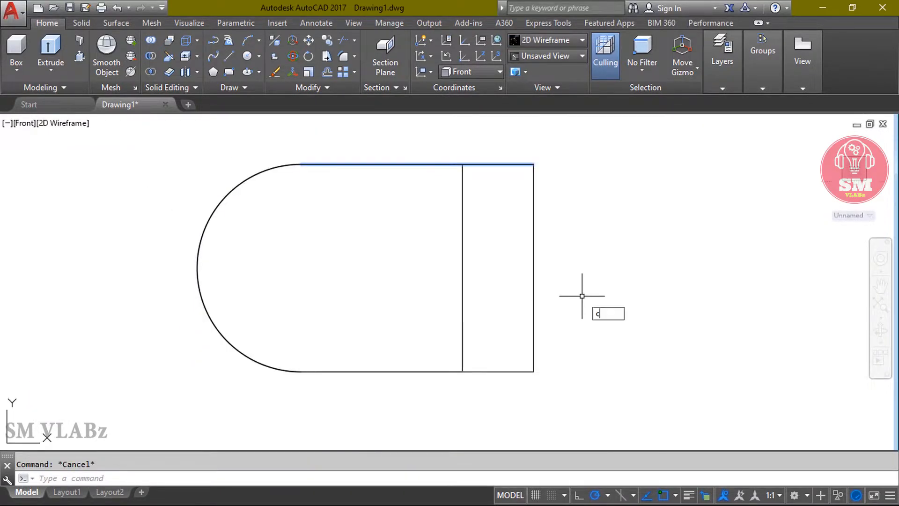
Draw a circle of radius 8 centred on the midpoint of the part's straight vertical end edge
key("Return")
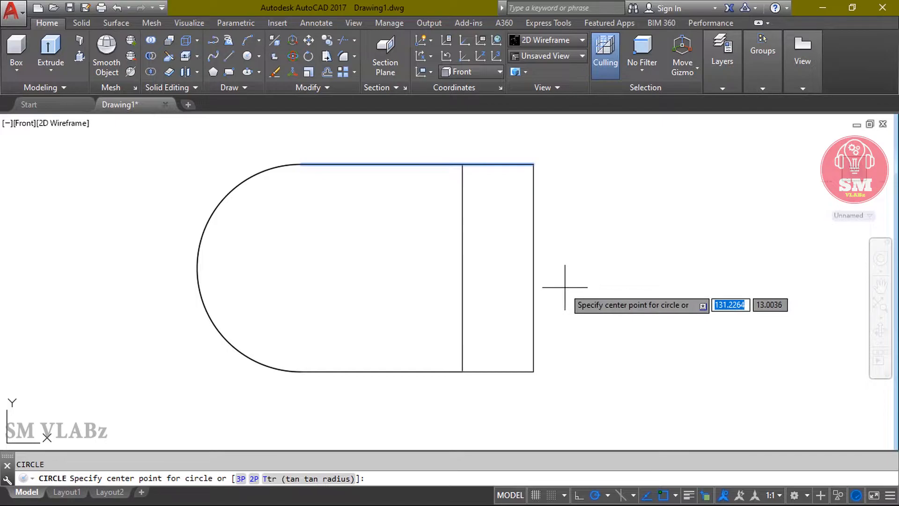
left_click(533, 268)
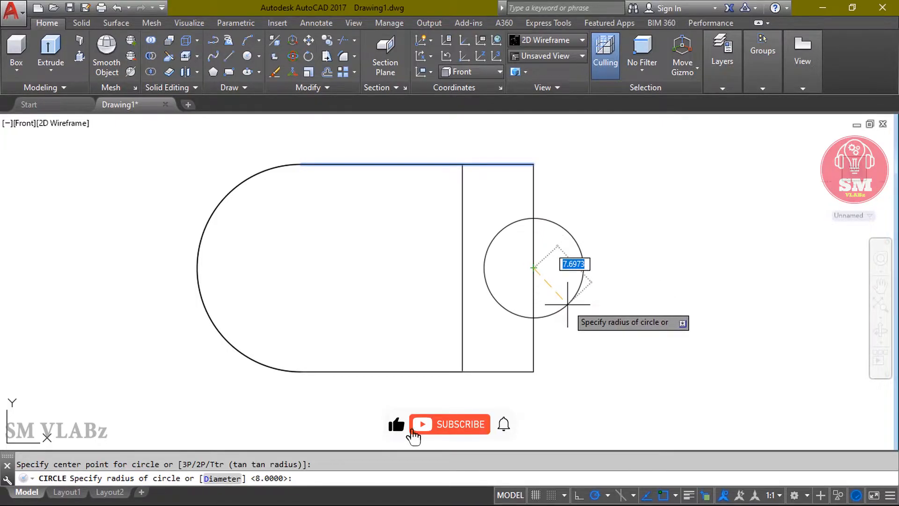
type("8")
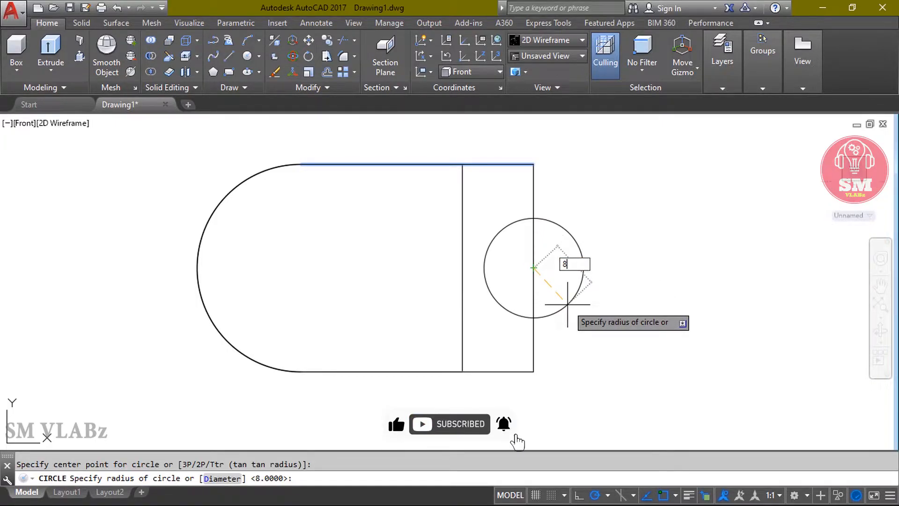
key("Return")
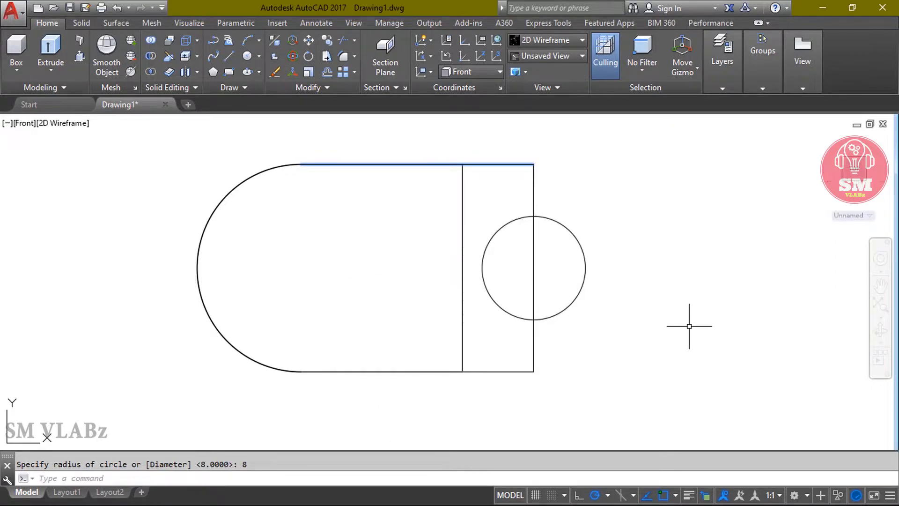
Move the circle from its centre 36 units horizontally towards the rounded end of the arms
type("m")
key("Return")
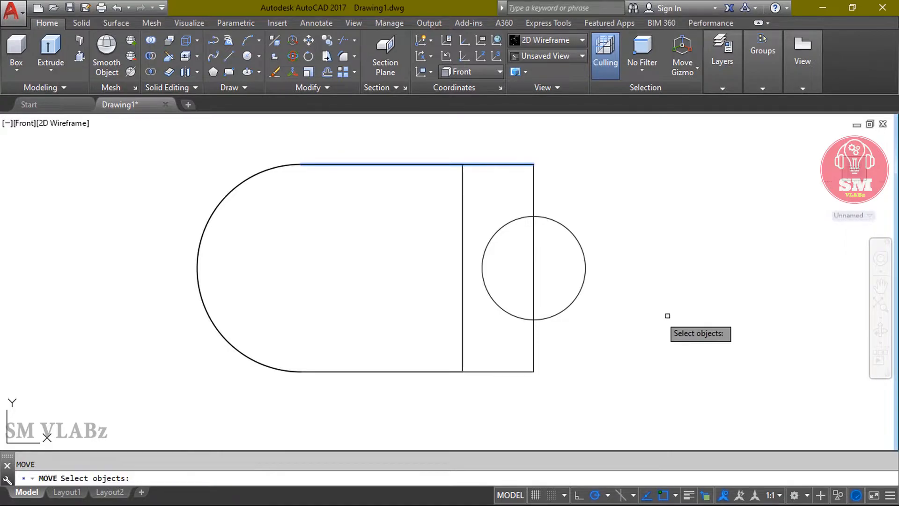
left_click(584, 287)
key("Return")
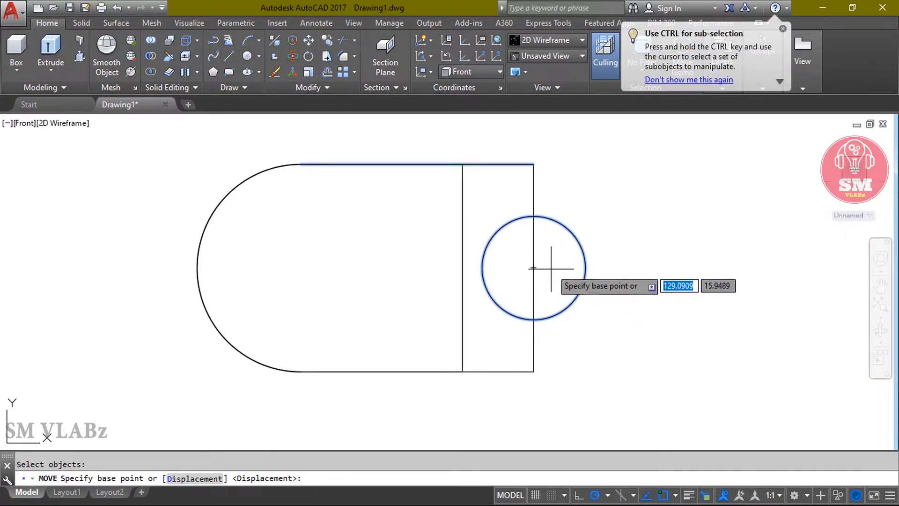
left_click(533, 268)
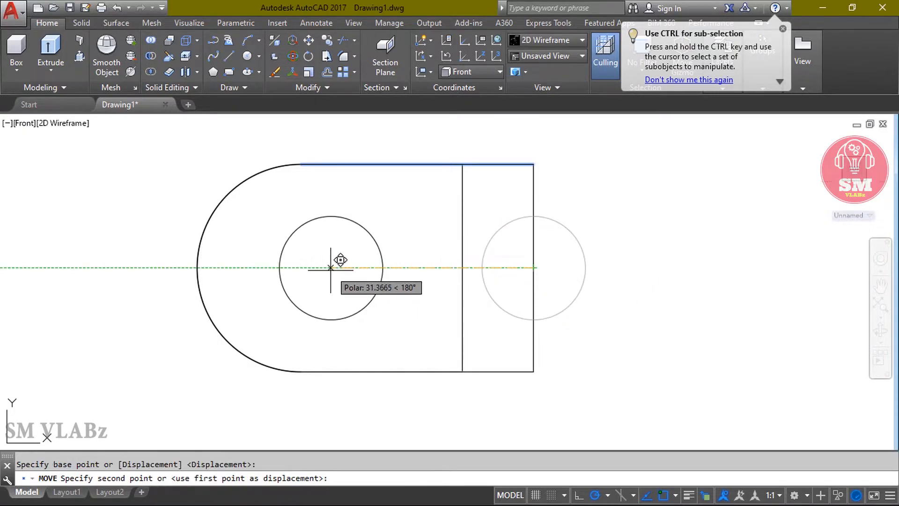
type("36")
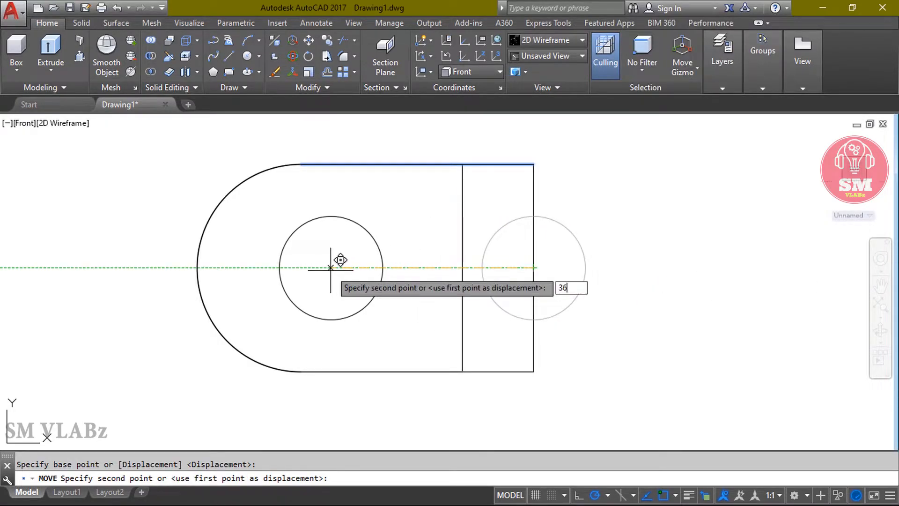
key("Return")
Restore the SW Isometric view with the Conceptual style, and orbit to face the arm side carrying the circle
left_click(27, 125)
left_click(64, 243)
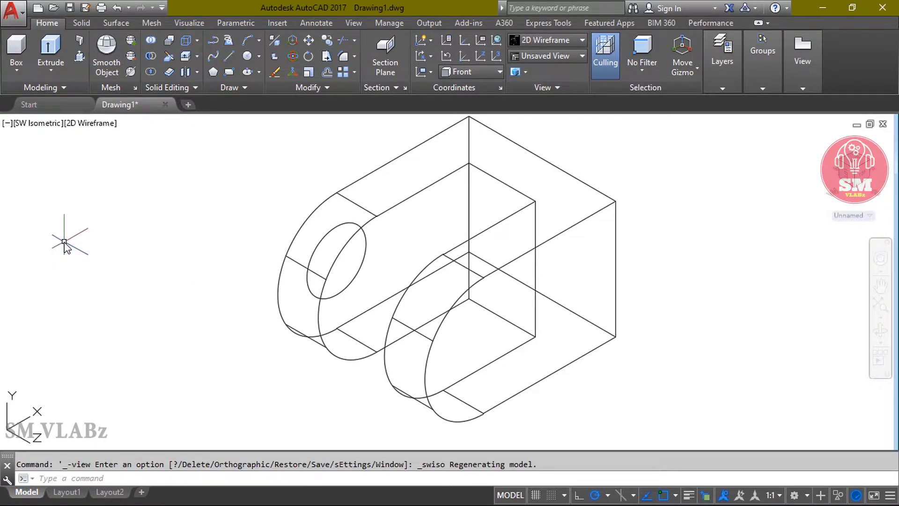
left_click(89, 127)
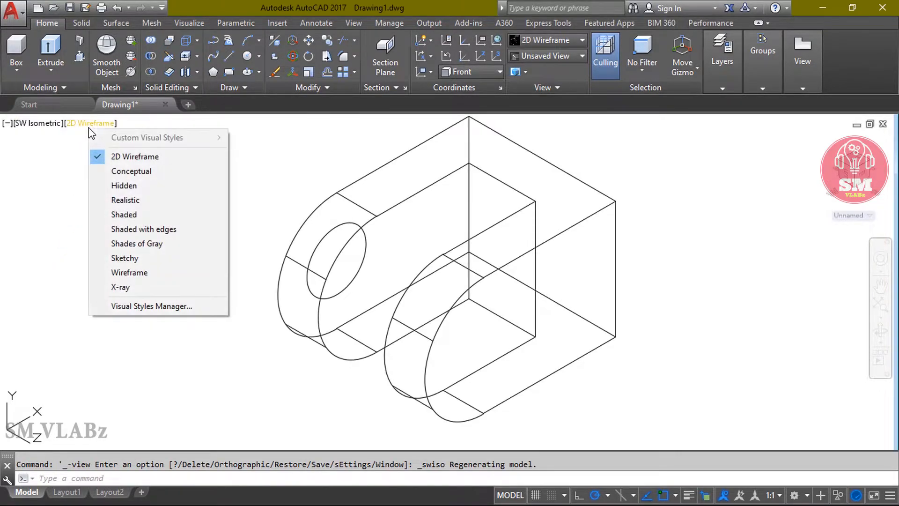
left_click(118, 171)
mouse_move(201, 339)
middle_mouse_down("shift")
mouse_move(309, 281)
mouse_move(337, 283)
mouse_move(345, 302)
mouse_move(283, 326)
mouse_move(293, 316)
mouse_move(373, 303)
mouse_move(319, 314)
middle_mouse_up("shift")
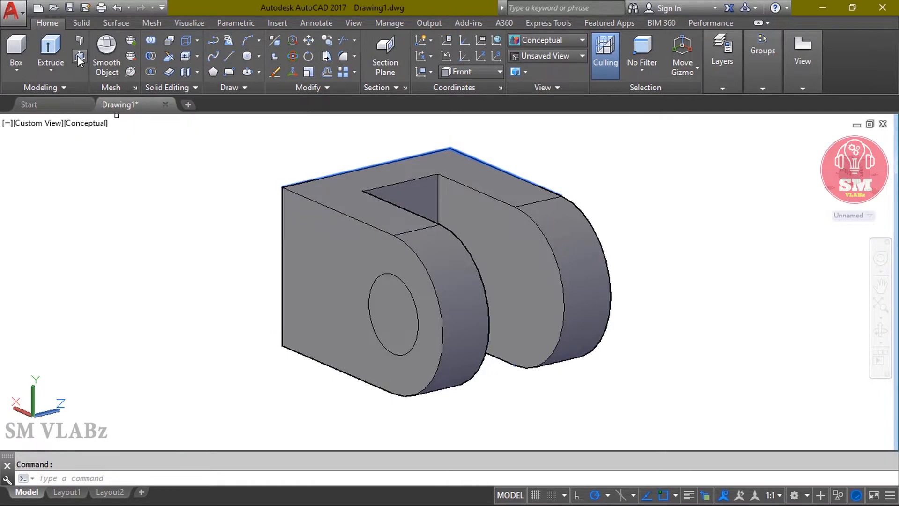
Presspull the circular area about 86 units through both arms to cut the pin holes
left_click(79, 58)
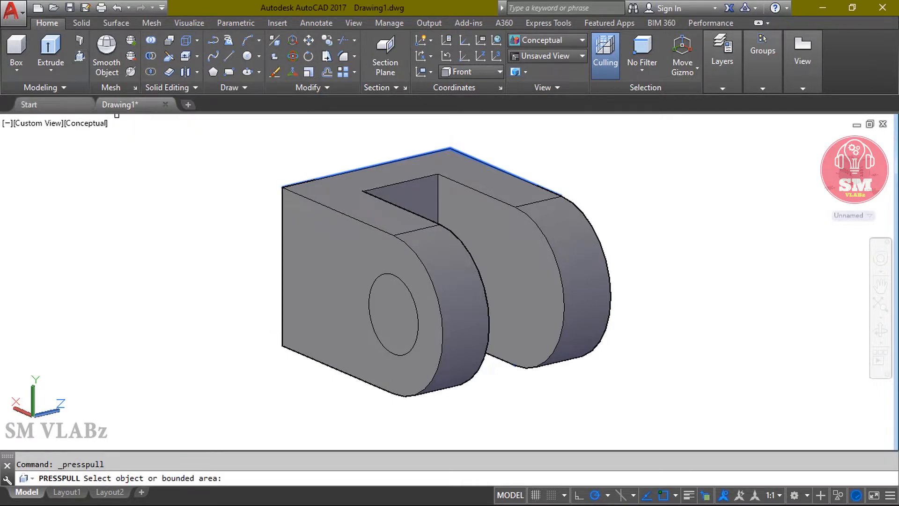
left_click(391, 299)
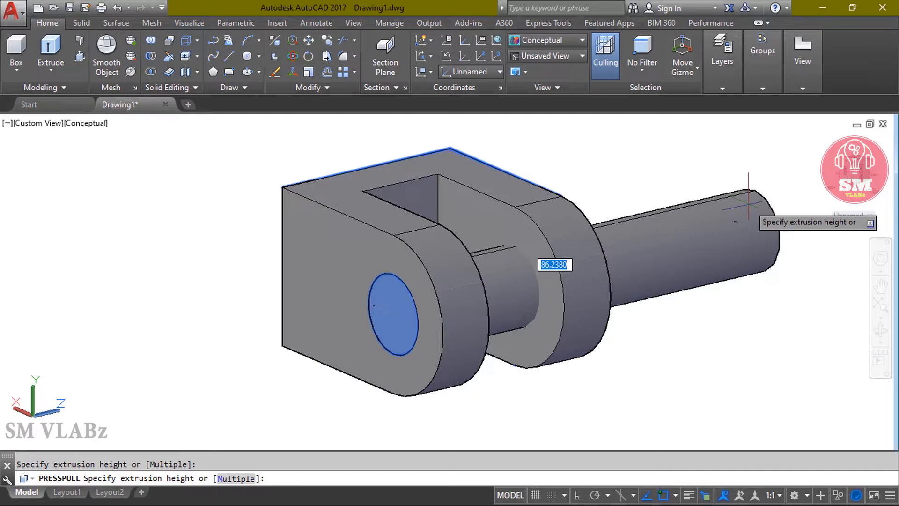
left_click(748, 204)
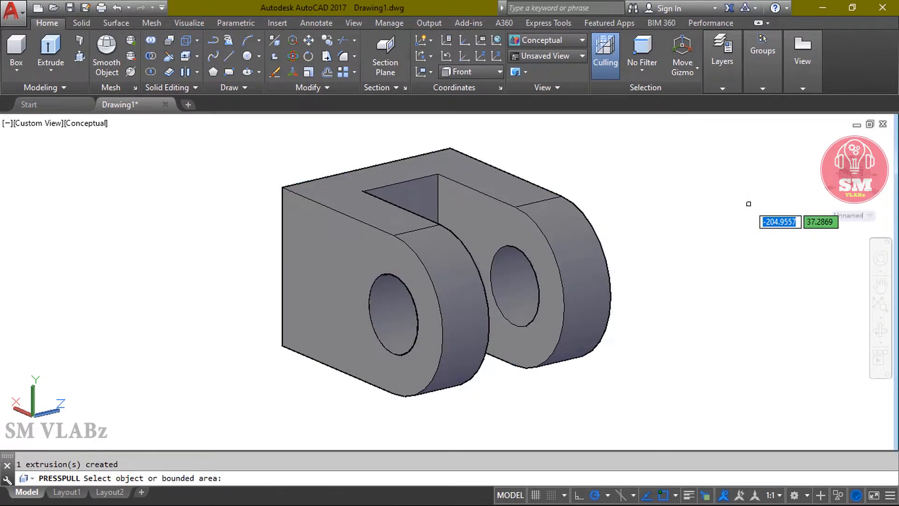
key("Escape")
Switch the model to the Right view with the 2D Wireframe visual style
middle_click_drag(664, 231, 636, 244)
left_click(36, 123)
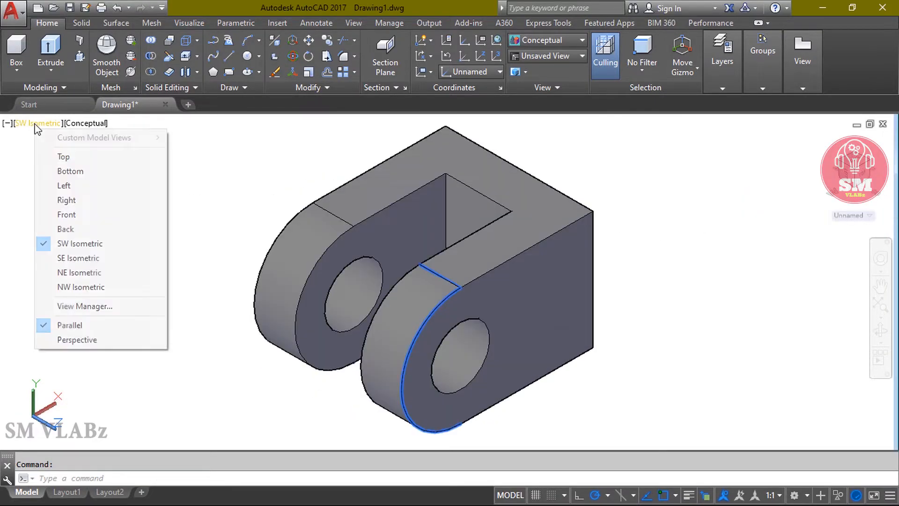
left_click(70, 196)
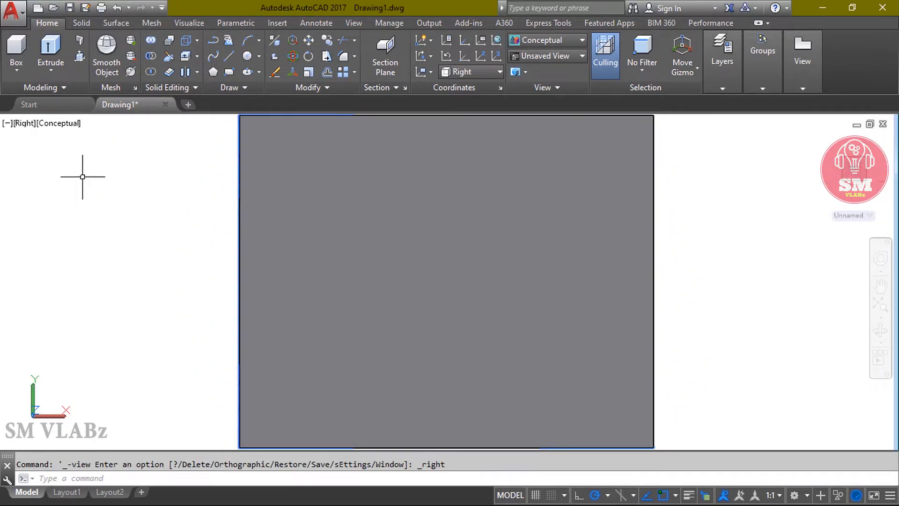
left_click(56, 122)
left_click(69, 150)
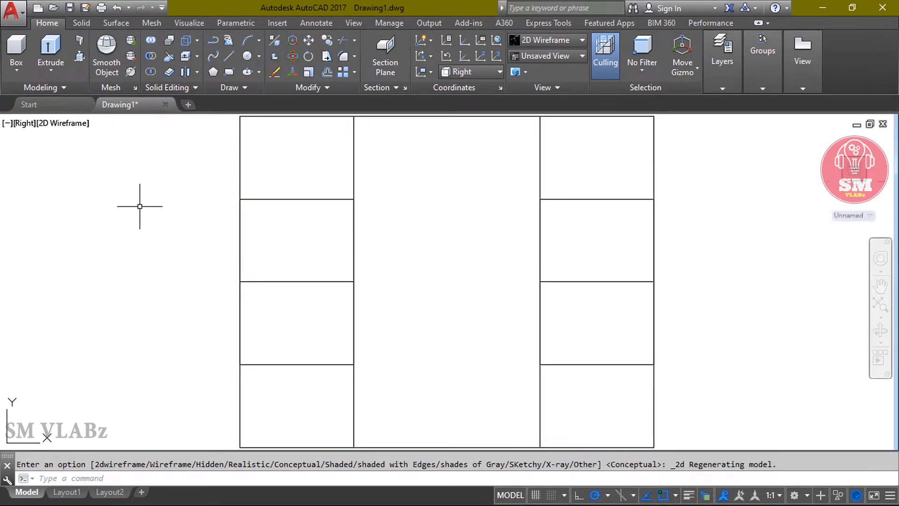
Draw a circle of radius 9 centred on the midpoint of the upper edge of the part's end face
scroll(140, 206, "down", 2)
middle_click_drag(169, 163, 295, 188)
type("c")
key("Return")
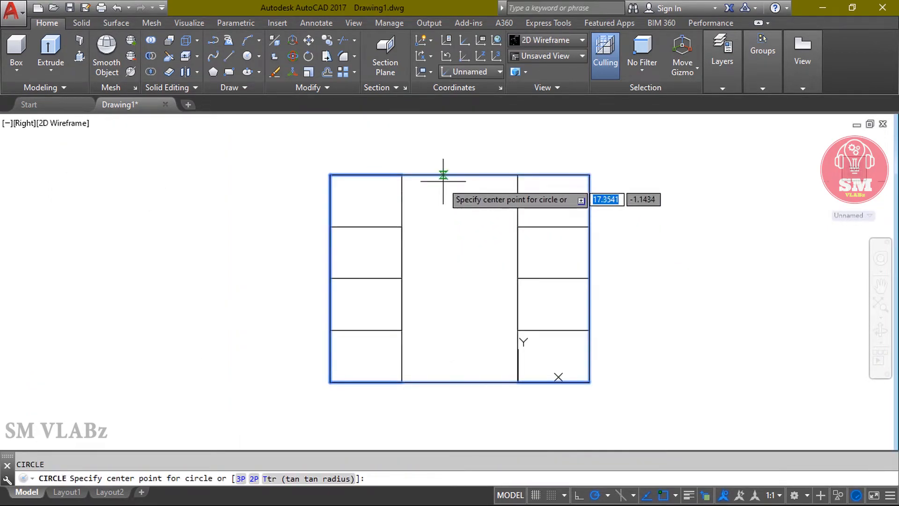
left_click(460, 175)
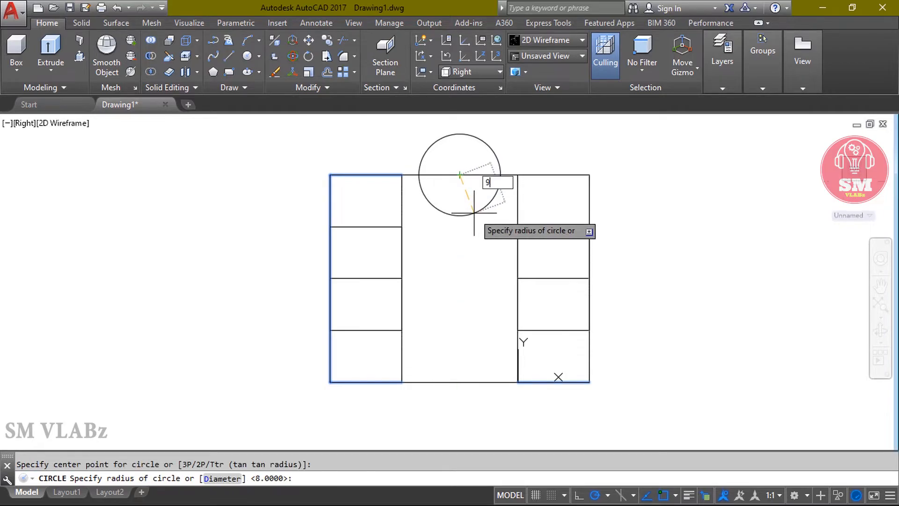
type("9")
key("Return")
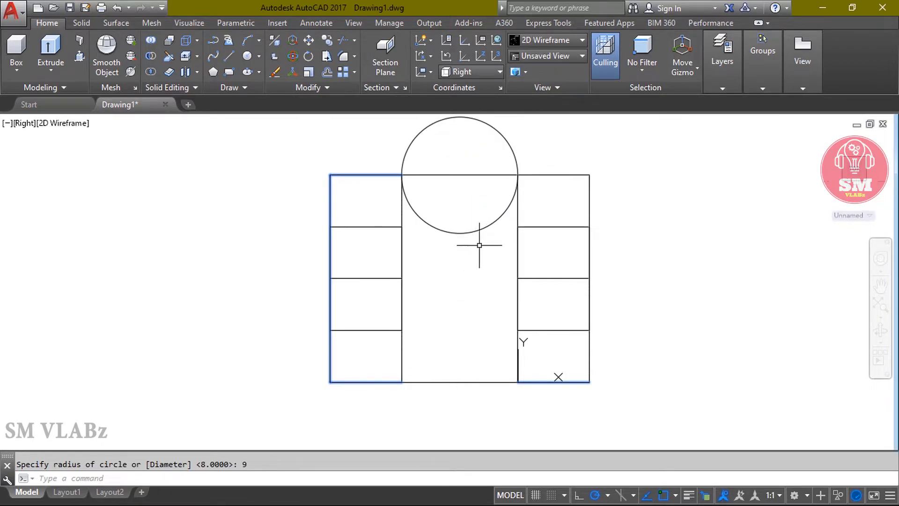
Move the radius 9 circle from its centre 16 units straight down to the middle of the end face
left_click_drag(477, 244, 436, 210)
right_click(641, 183)
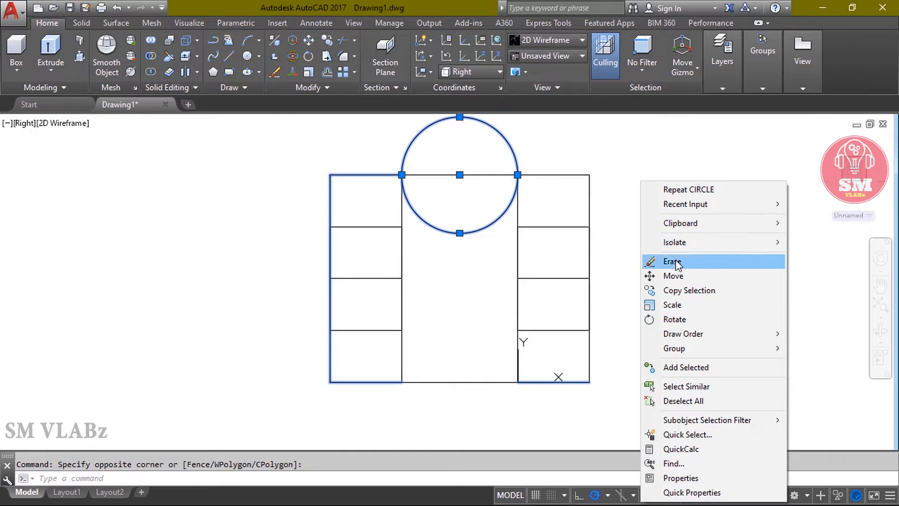
left_click(674, 276)
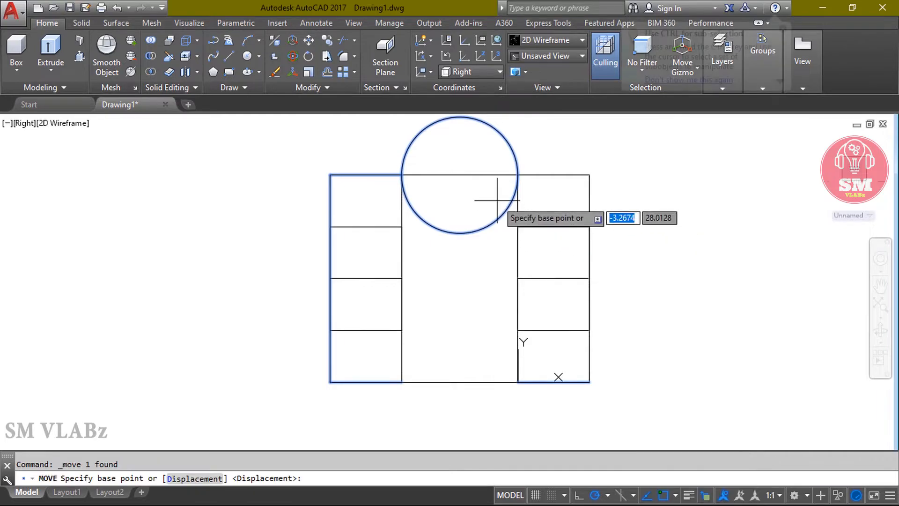
left_click(460, 174)
type("16")
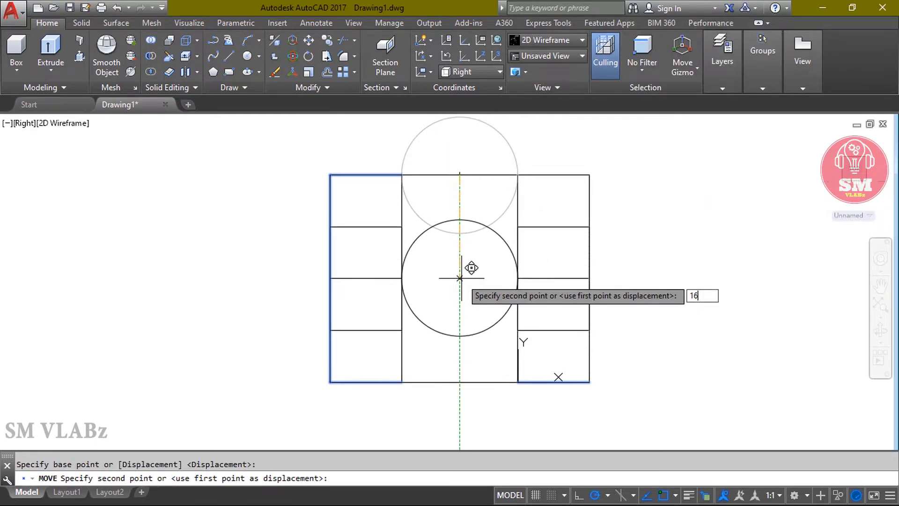
key("Return")
key("Escape")
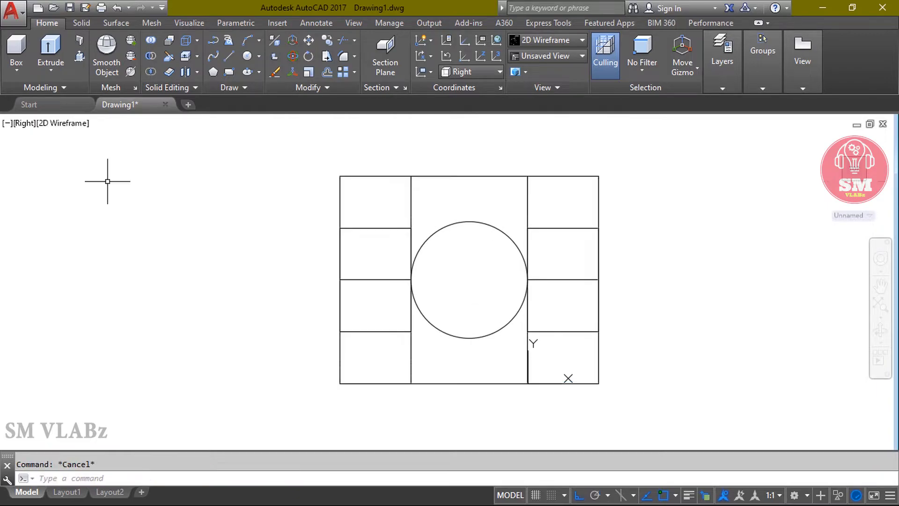
Set the SW Isometric view with the Conceptual style, and orbit to face the closed end carrying the new circle
left_click(24, 125)
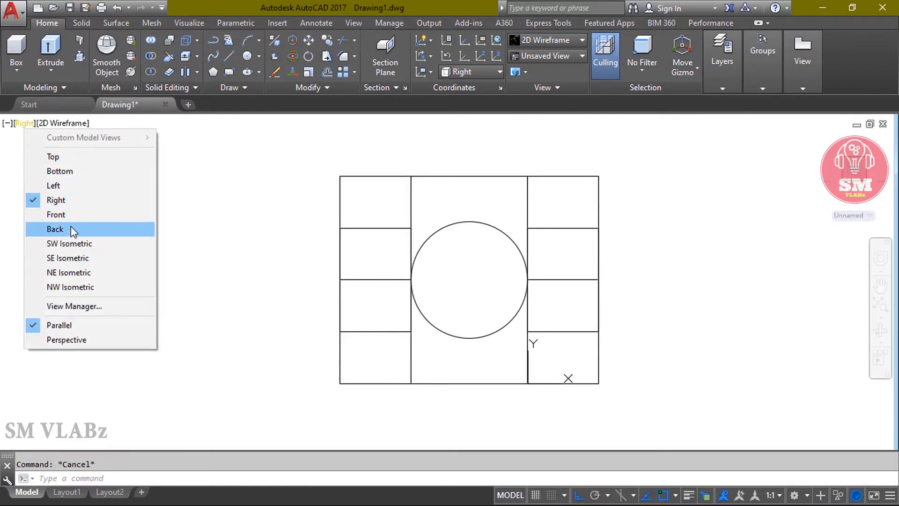
left_click(74, 242)
left_click(94, 124)
left_click(114, 167)
middle_click_drag(756, 314, 669, 304, "shift")
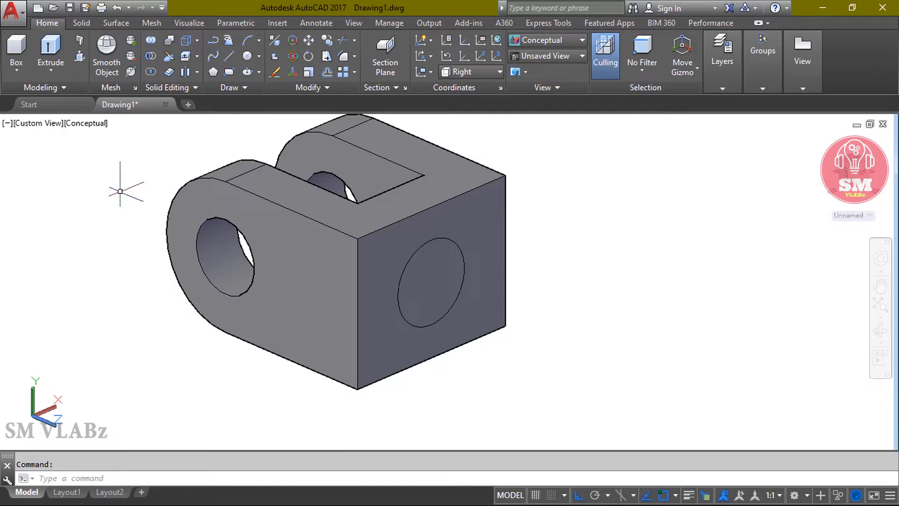
Extrude the circle on the closed end face outward by 32 to form a cylindrical shank
type("xt")
key("Return")
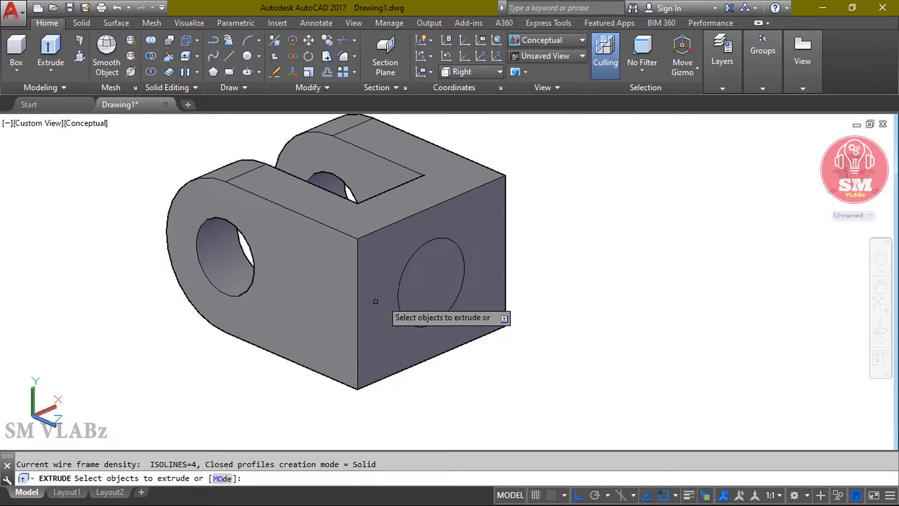
left_click(400, 282)
left_click(445, 330)
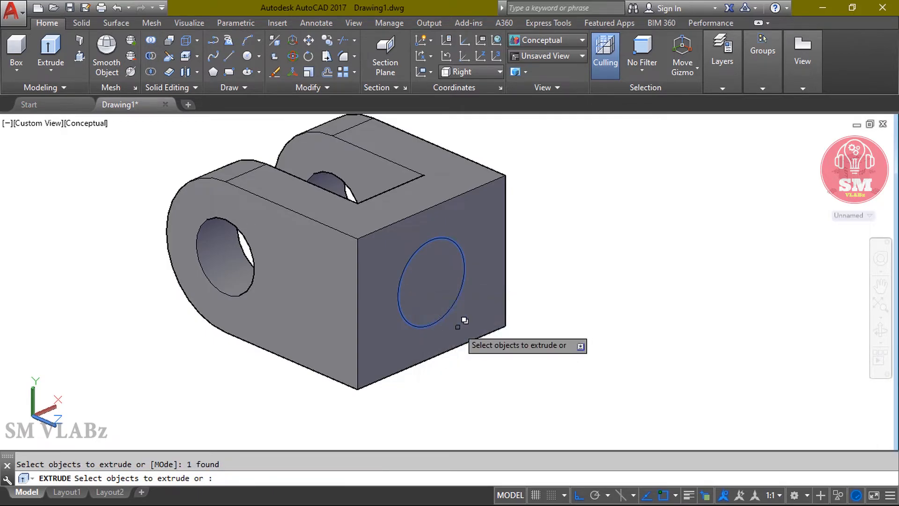
key("Return")
scroll(456, 328, "down", 4)
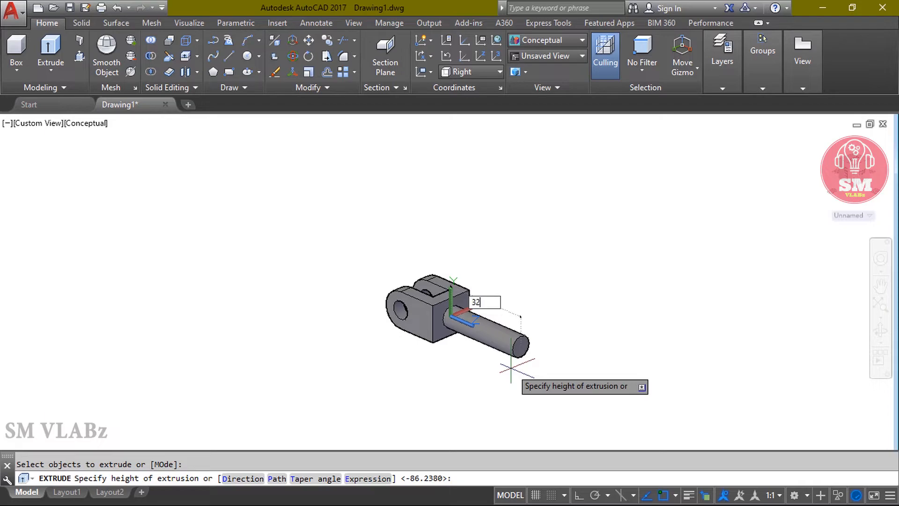
key("Return")
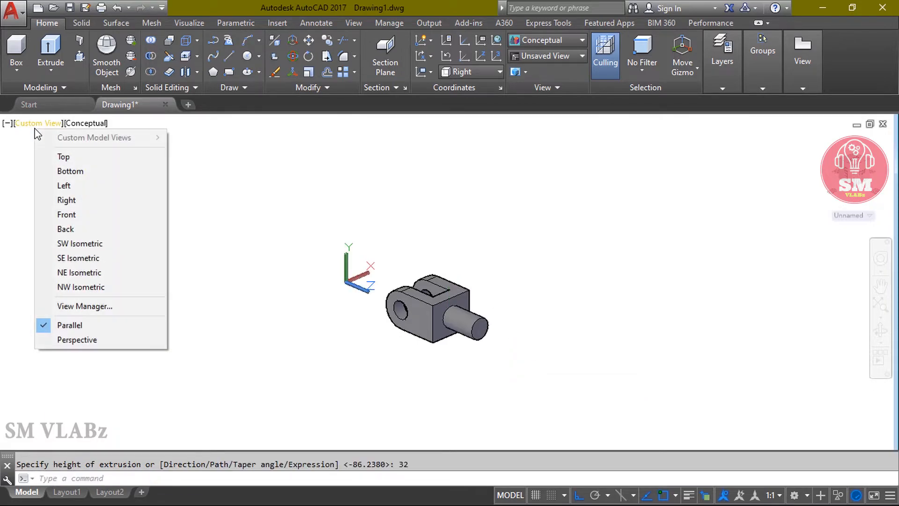
Return to the SW Isometric view and unite the cylindrical shank with the fork body using Union
left_click(73, 240)
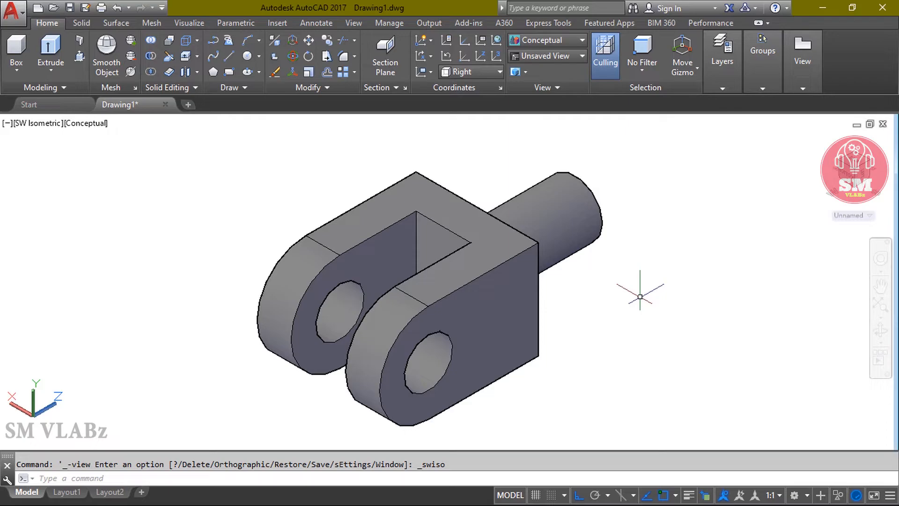
type("ni")
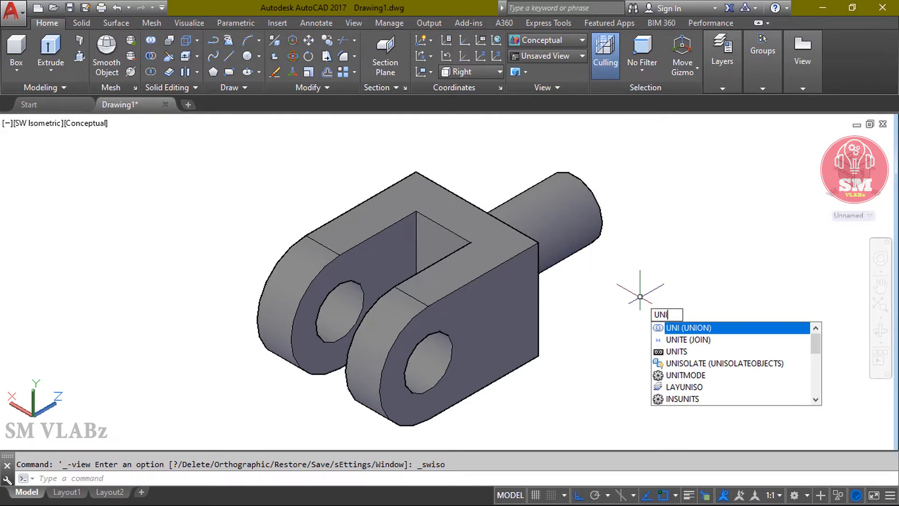
key("Return")
left_click(678, 421)
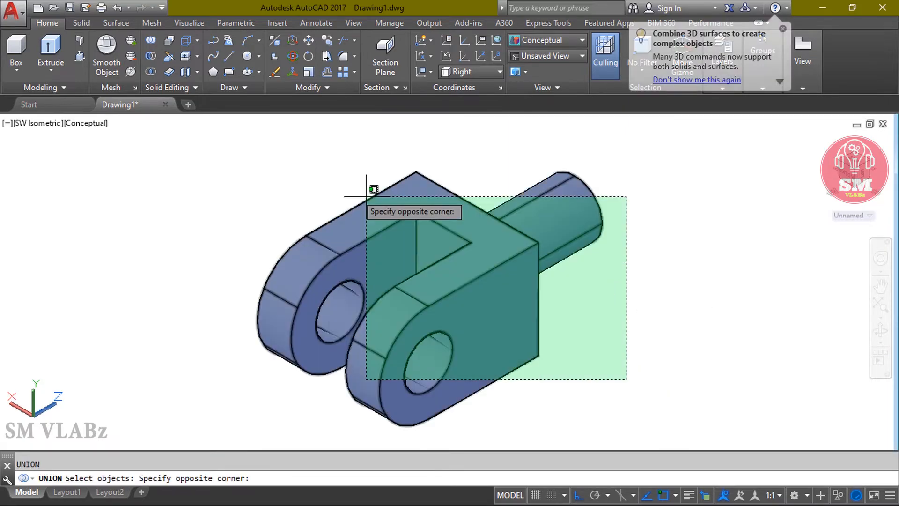
left_click(299, 175)
key("Return")
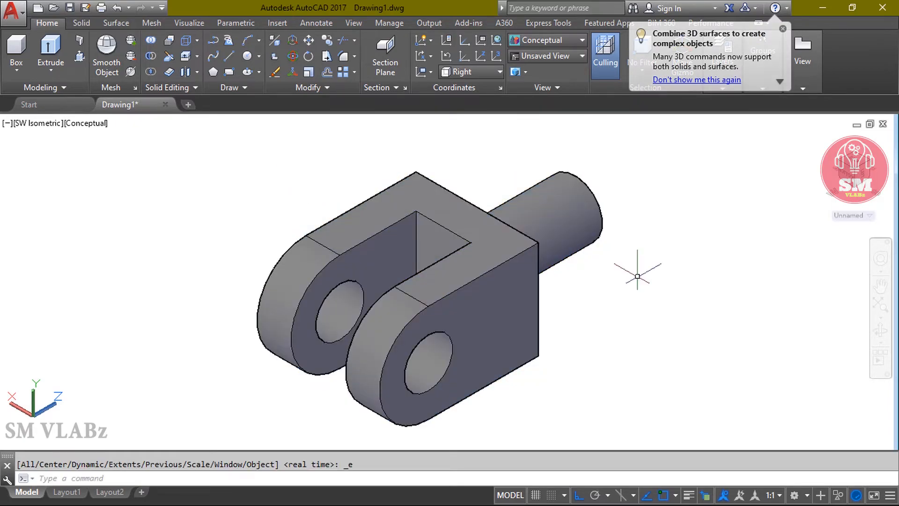
Search the materials library for "iron" and apply the wood material from the results to the fork end solid
mouse_move(622, 286)
middle_mouse_down()
mouse_move(618, 273)
mouse_move(636, 279)
middle_mouse_up()
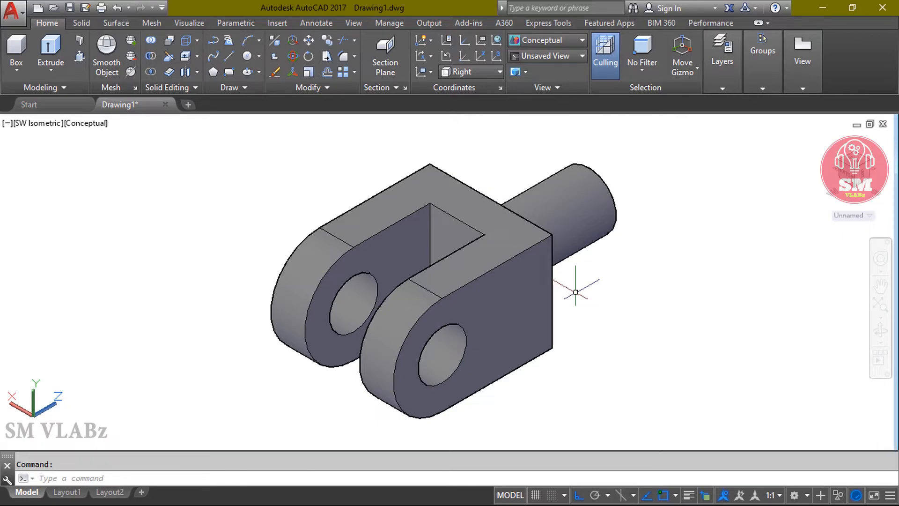
middle_click_drag(575, 292, 568, 292)
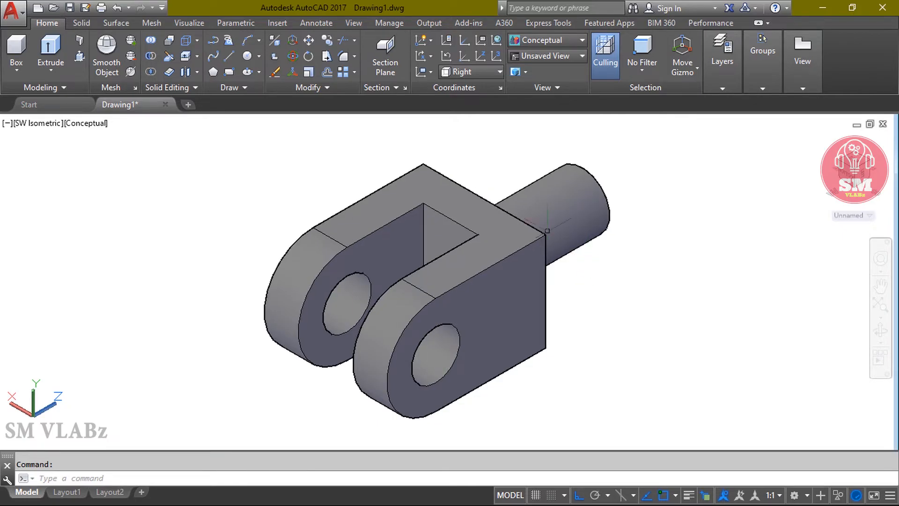
middle_click_drag(478, 167, 444, 167)
left_click(189, 23)
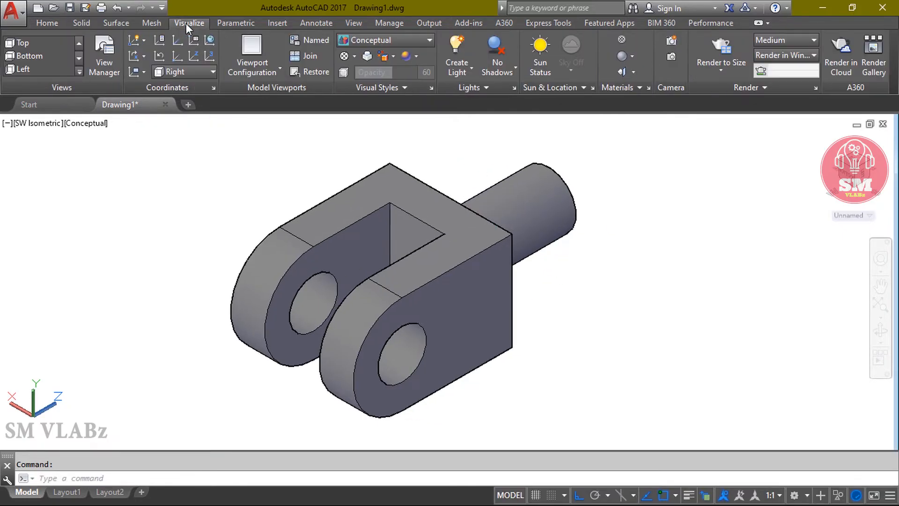
left_click(625, 41)
middle_click_drag(588, 253, 495, 267)
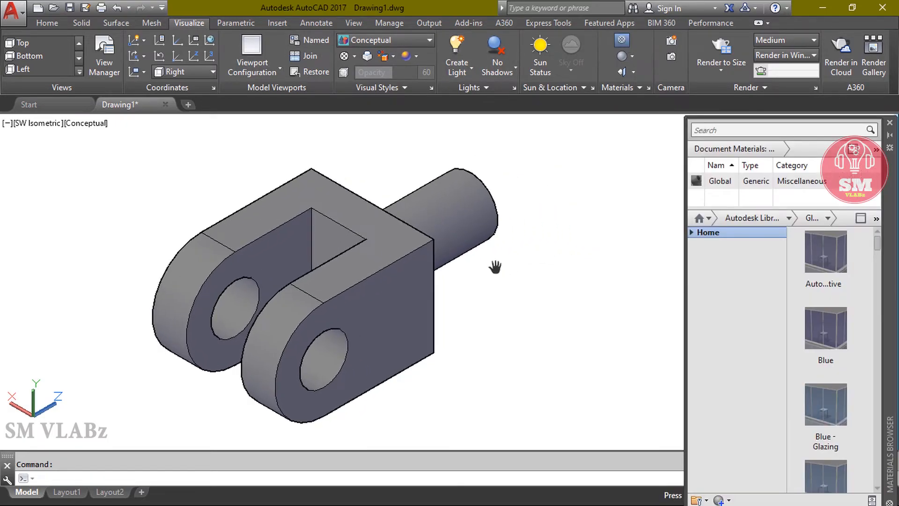
left_click(732, 131)
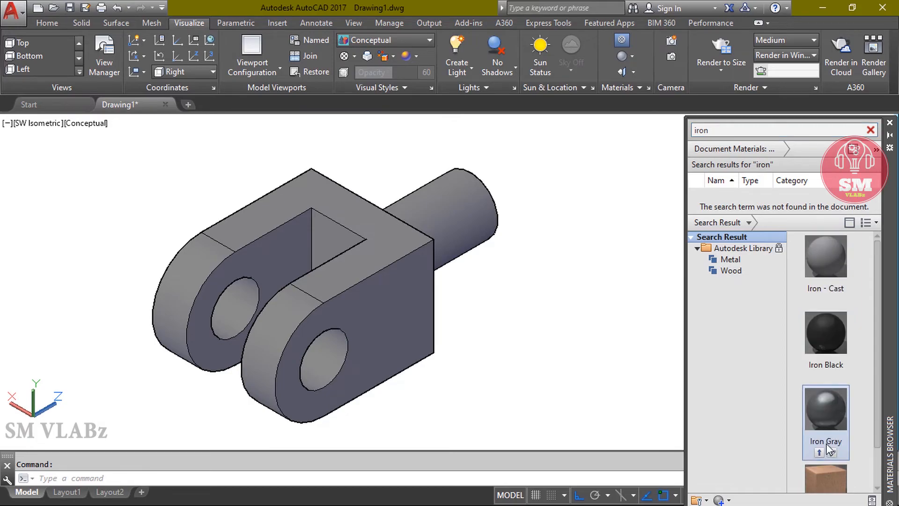
scroll(826, 443, "down", 1)
left_click_drag(826, 437, 415, 271)
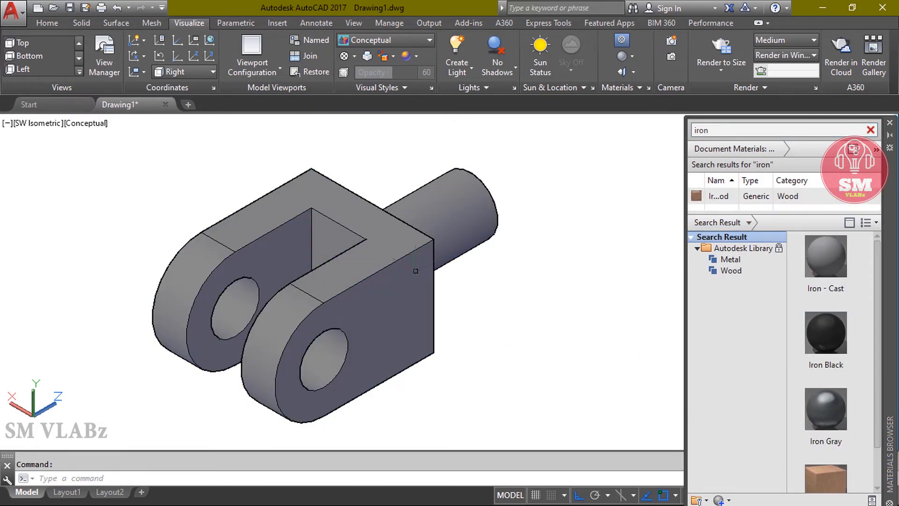
Switch the fork end's visual style from Conceptual to Shaded and close the materials browser
left_click(75, 124)
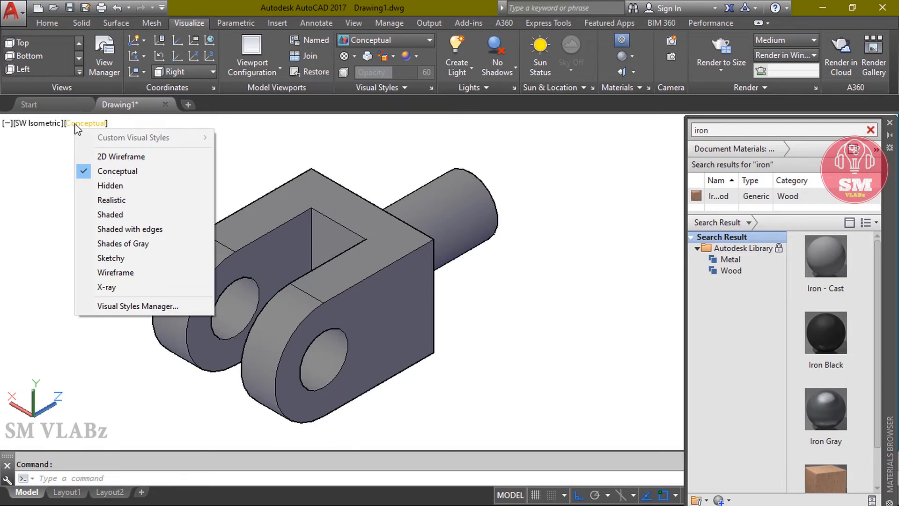
left_click(100, 214)
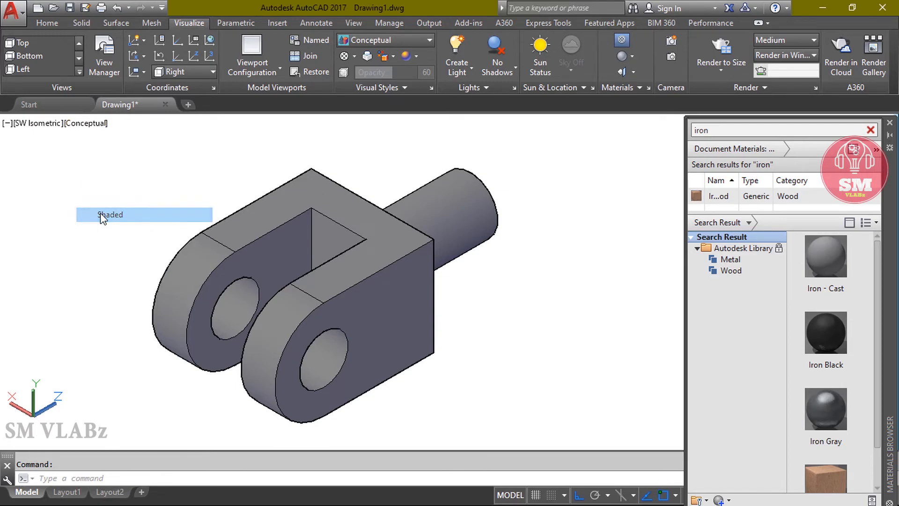
middle_click_drag(88, 246, 155, 249)
middle_click(155, 249)
middle_click(154, 248)
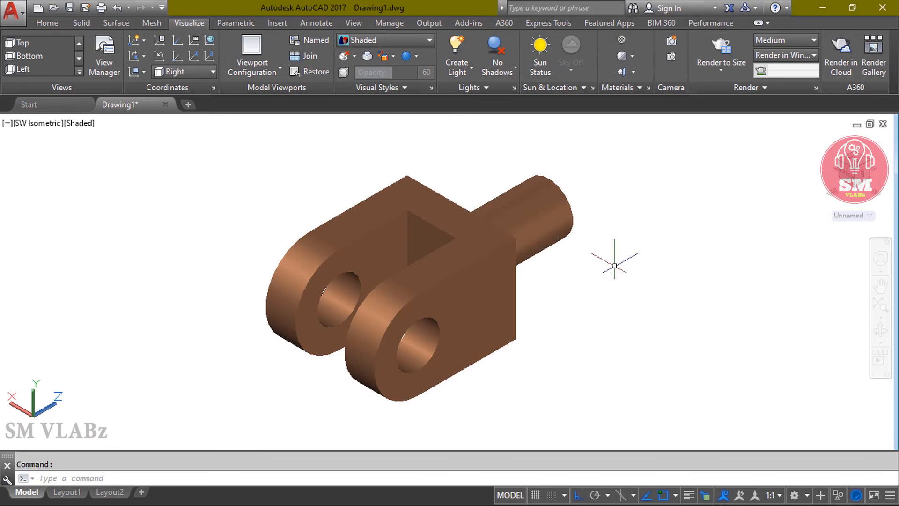
middle_click(613, 272)
middle_click(613, 271)
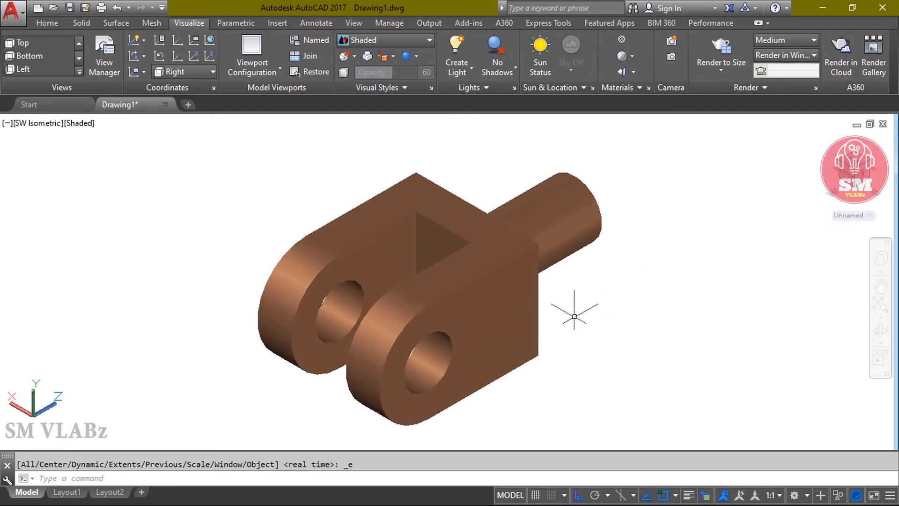
middle_click_drag(574, 316, 596, 287)
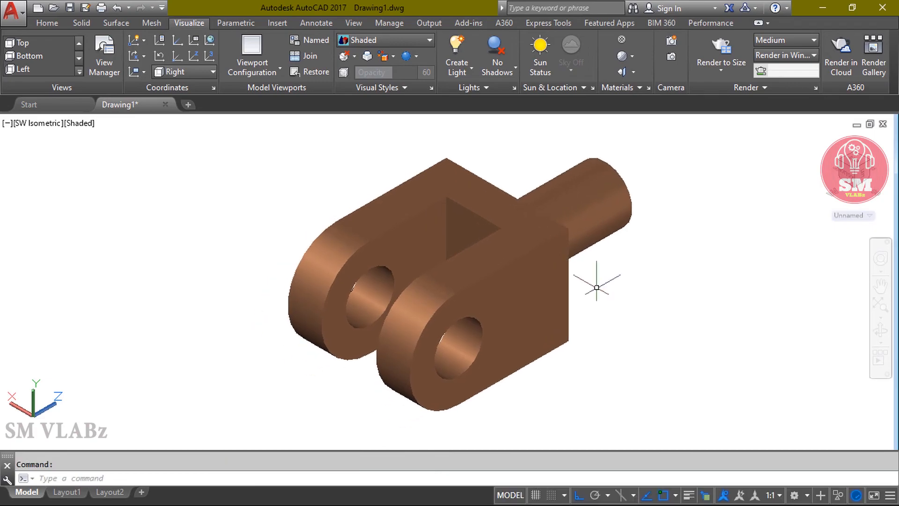